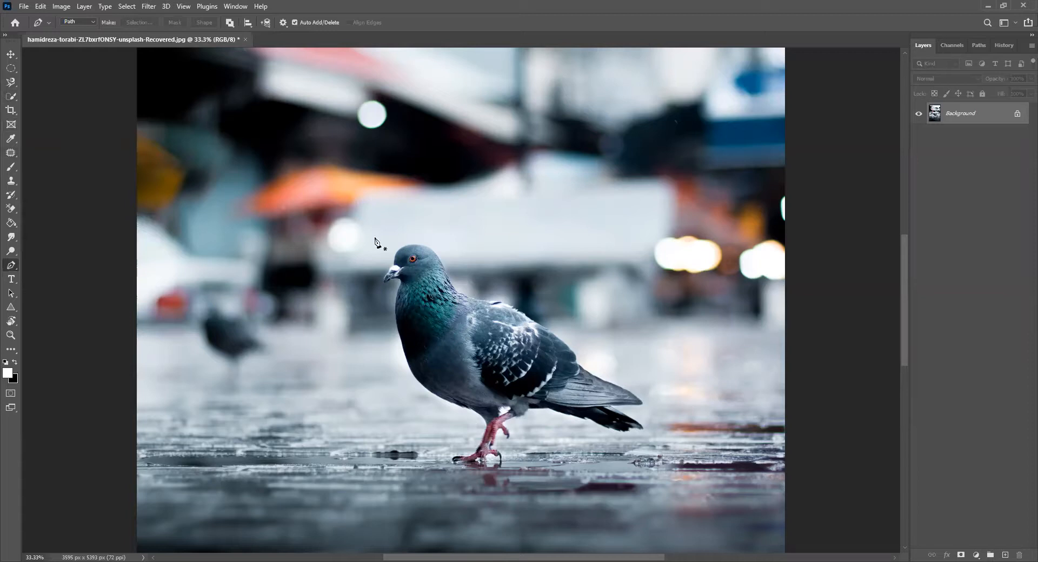
# Activate the standard Pen Tool for tracing the pigeon.
pyautogui.rightClick(9, 266)
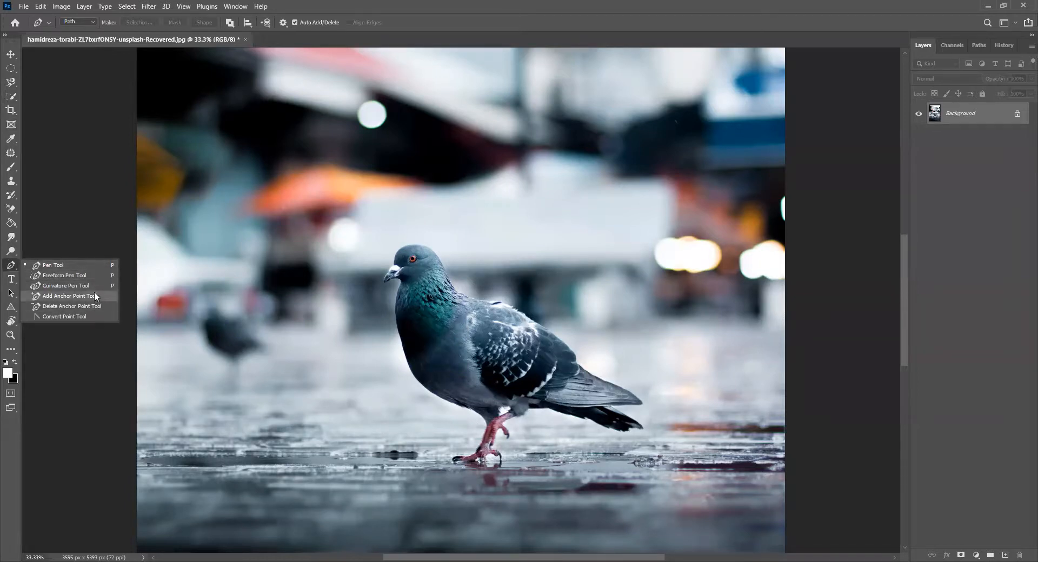
pyautogui.click(68, 268)
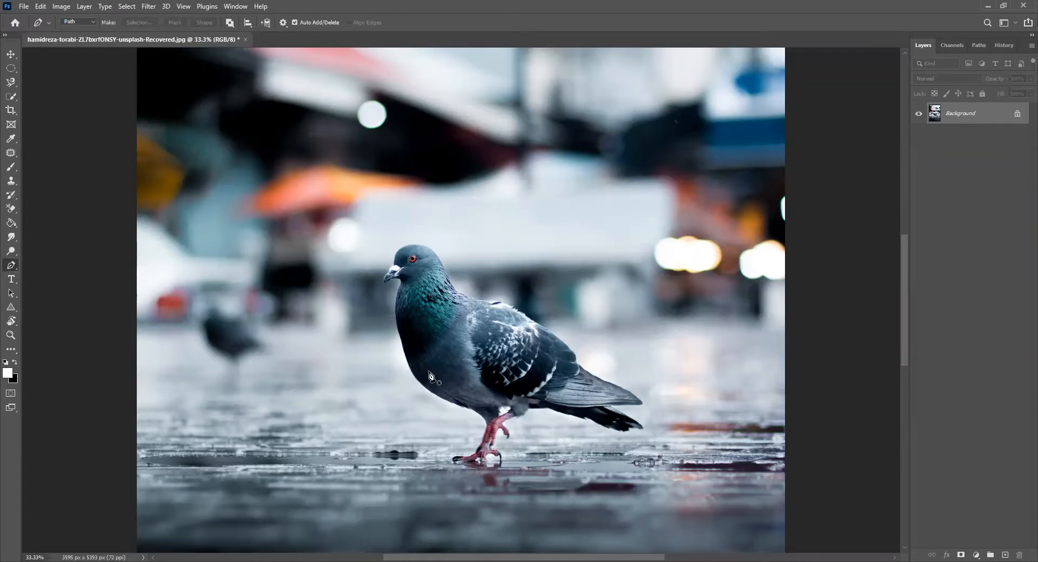
pyautogui.hotkey('ctrl', '+')
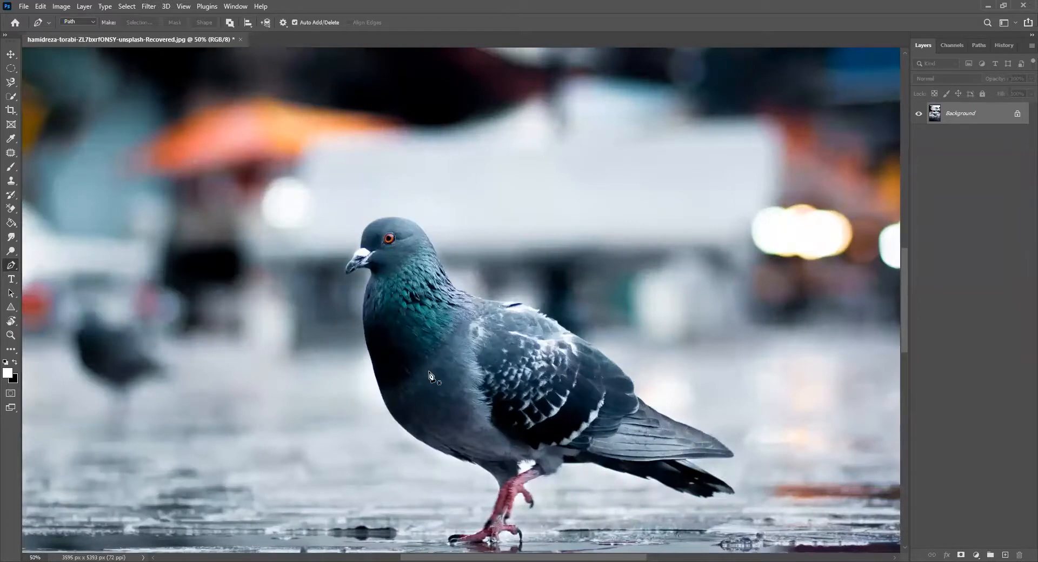
pyautogui.moveTo(432, 371); pyautogui.dragTo(389, 304)
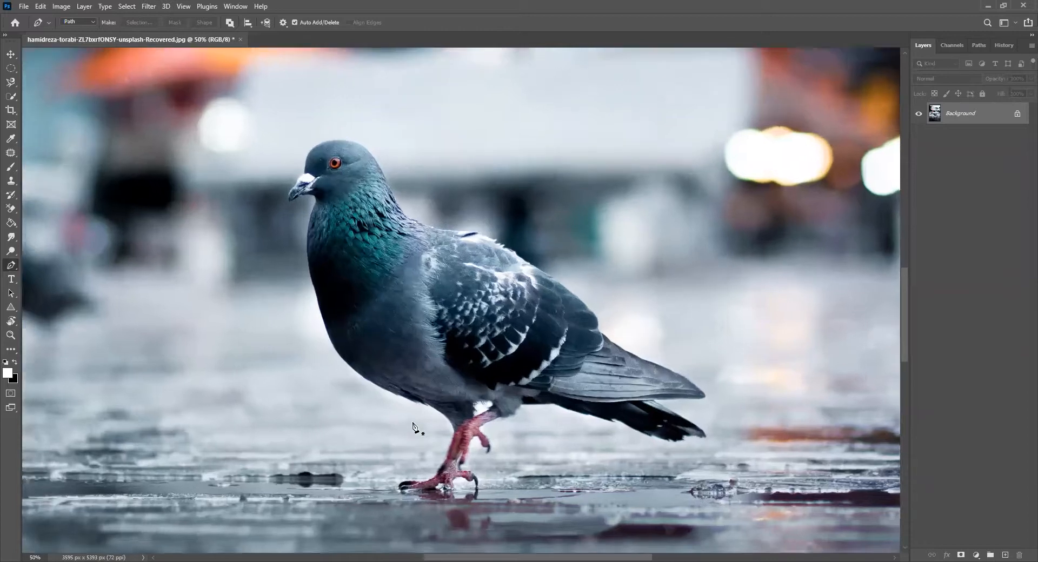
pyautogui.scroll(1, 413, 425)
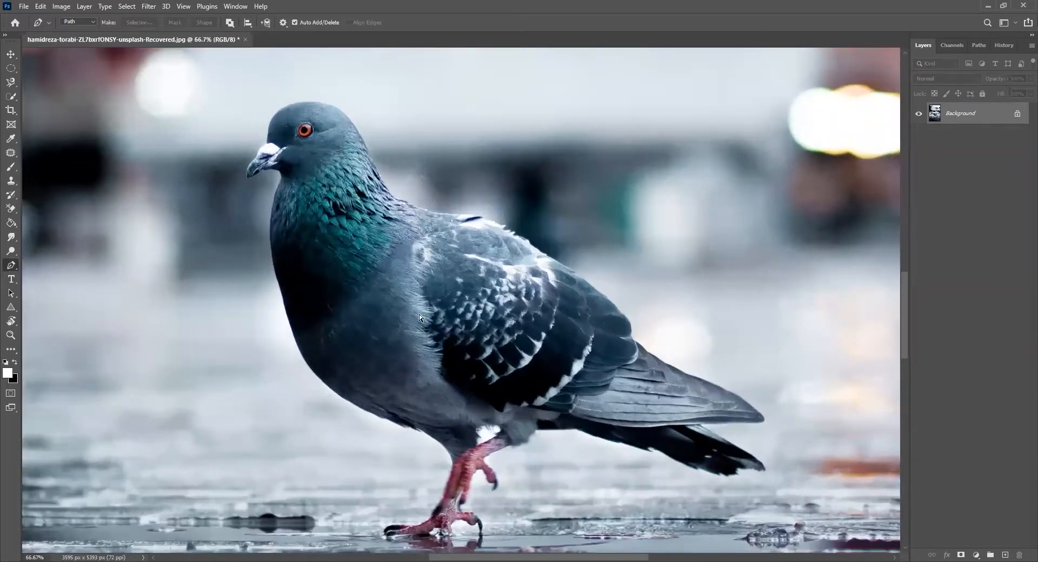
pyautogui.scroll(1, 420, 318)
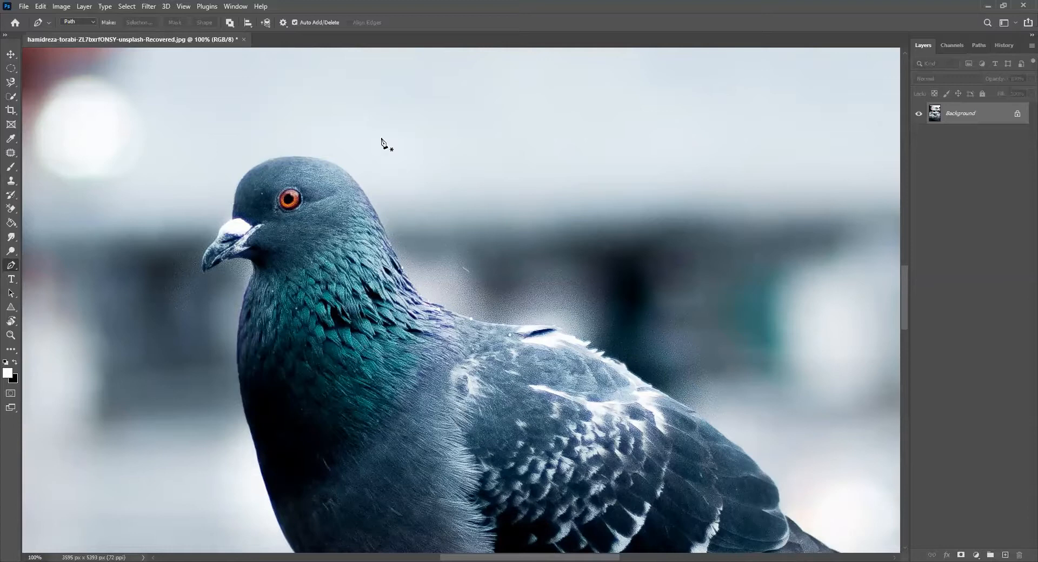
pyautogui.scroll(-1, 346, 330)
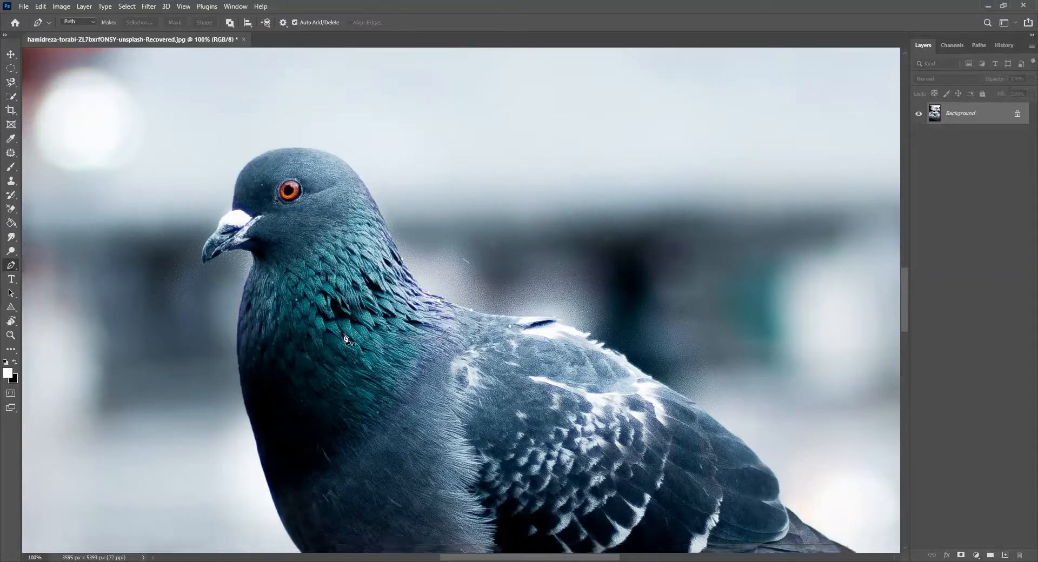
pyautogui.scroll(-2, 347, 338)
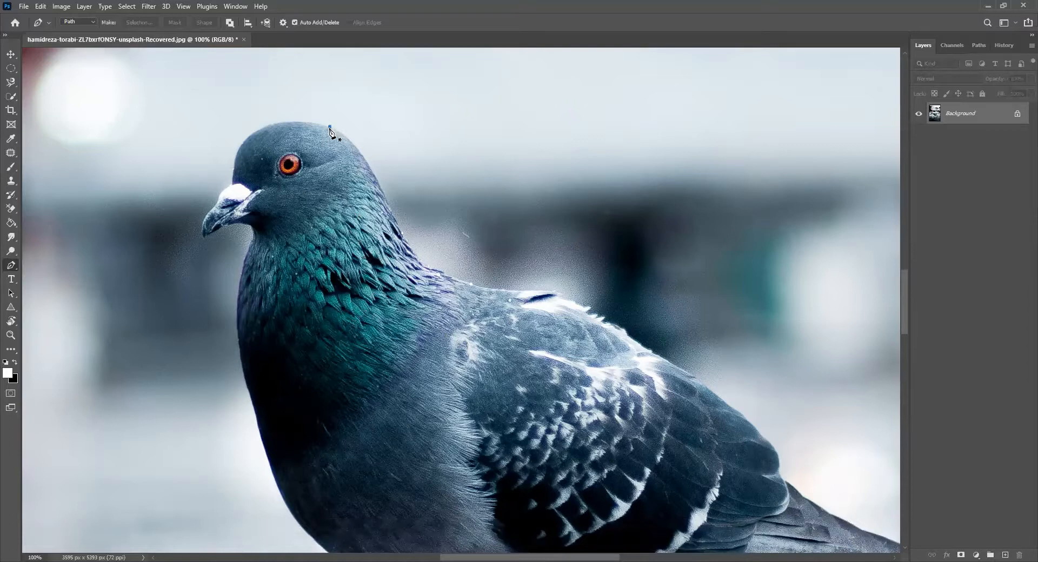
pyautogui.moveTo(361, 153); pyautogui.dragTo(379, 136)
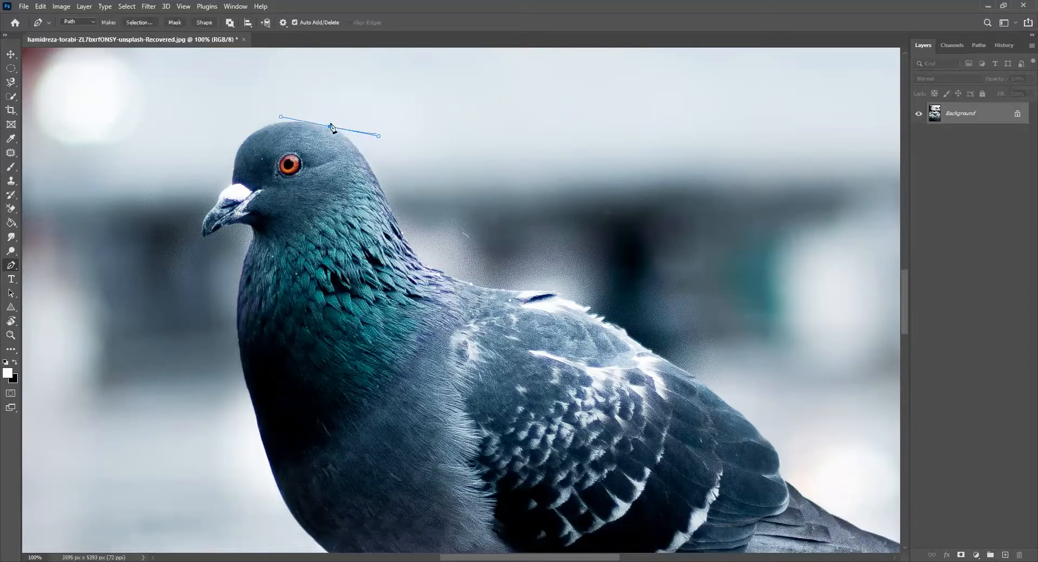
pyautogui.click(413, 253)
pyautogui.click(379, 137)
pyautogui.moveTo(379, 137); pyautogui.dragTo(346, 130)
pyautogui.hotkey('ctrl', 'z')
pyautogui.hotkey('ctrl', 'z')
pyautogui.hotkey('ctrl', 'z')
pyautogui.hotkey('ctrl', 'z')
# Start a pen path at the back of the pigeon's head and trace down the nape to the shoulders.
pyautogui.click(357, 148)
pyautogui.click(390, 208)
pyautogui.click(407, 249)
pyautogui.click(470, 284)
pyautogui.moveTo(479, 278); pyautogui.dragTo(485, 274)
pyautogui.moveTo(428, 265); pyautogui.dragTo(437, 277)
# Continue the path over the raised white feathers and along the pigeon's upper back to the wing.
pyautogui.click(504, 288)
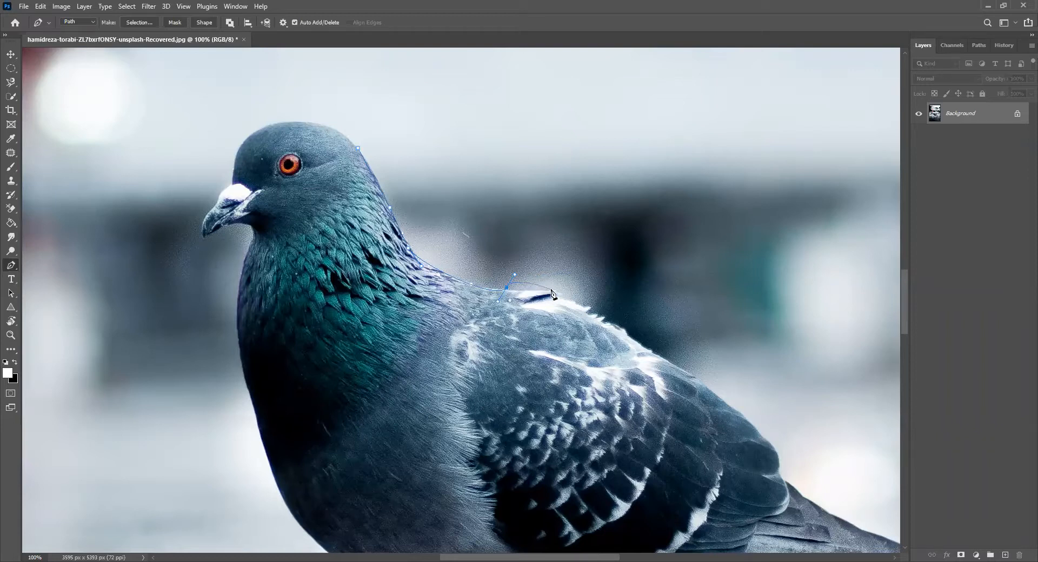
pyautogui.click(507, 289)
pyautogui.click(552, 291)
pyautogui.click(602, 317)
pyautogui.click(695, 381)
# Trace the path around the rear curve of the folded wing to where the tail feathers begin.
pyautogui.moveTo(581, 303); pyautogui.dragTo(387, 156)
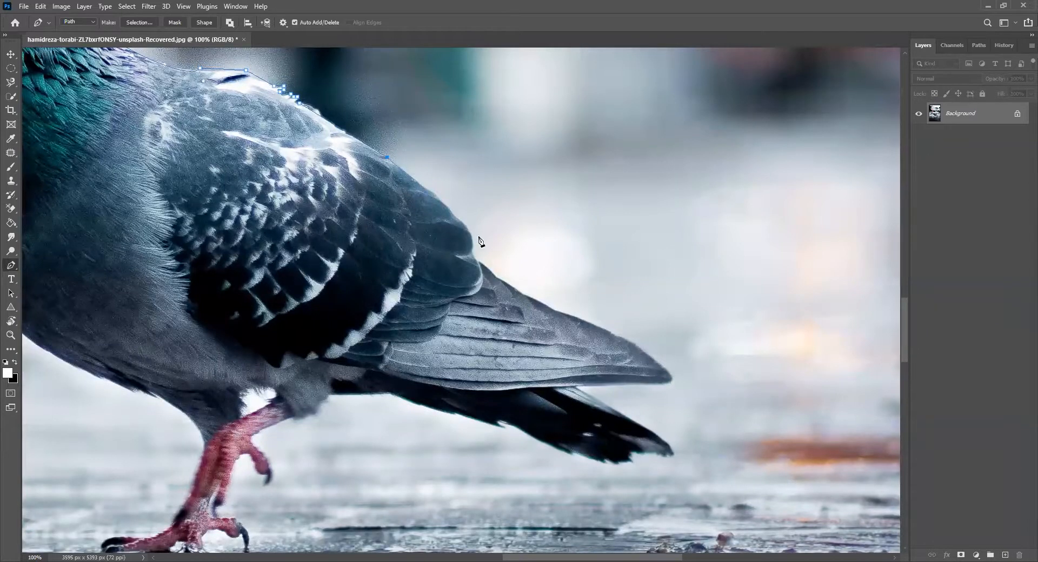
pyautogui.moveTo(464, 260); pyautogui.dragTo(461, 263)
pyautogui.click(474, 253)
pyautogui.click(477, 261)
pyautogui.moveTo(493, 282); pyautogui.dragTo(495, 280)
# Extend the path along the upper edge of the grey tail feathers to their tip.
pyautogui.click(522, 296)
pyautogui.click(520, 296)
pyautogui.click(556, 309)
pyautogui.hotkey('ctrl', 'z')
pyautogui.click(529, 296)
pyautogui.click(549, 308)
pyautogui.click(572, 317)
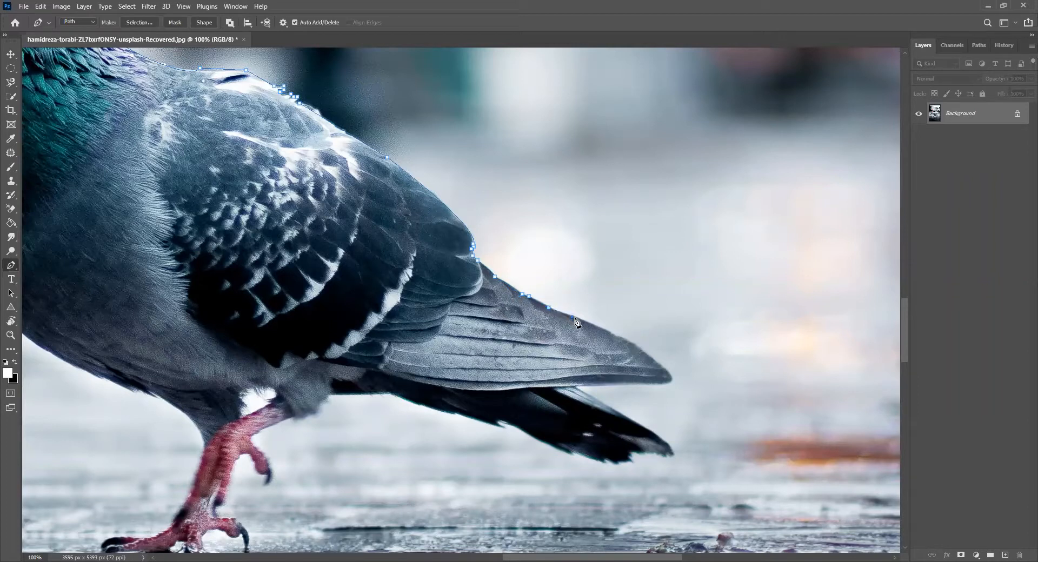
pyautogui.click(610, 333)
pyautogui.click(627, 340)
pyautogui.moveTo(670, 381); pyautogui.dragTo(666, 389)
# Trace back under the grey feathers to the notch and out to the tip of the dark tail feathers.
pyautogui.click(577, 387)
pyautogui.moveTo(647, 430); pyautogui.dragTo(654, 434)
pyautogui.click(576, 386)
pyautogui.click(667, 443)
pyautogui.click(669, 456)
# Outline the ragged end of the dark tail and follow its underside to the small feather notch.
pyautogui.click(639, 453)
pyautogui.click(630, 452)
pyautogui.click(606, 459)
pyautogui.click(574, 453)
pyautogui.click(512, 427)
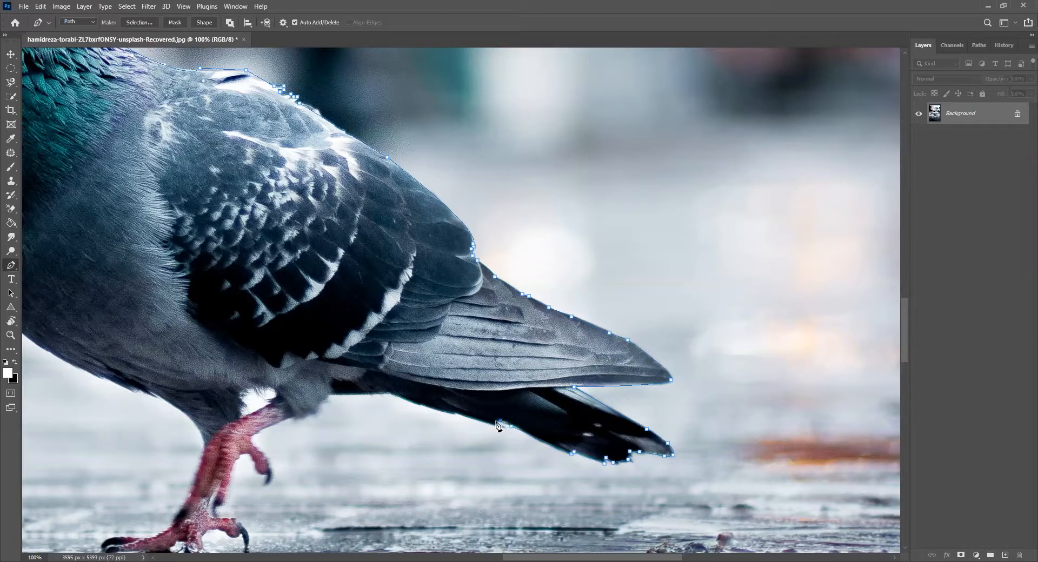
pyautogui.click(499, 422)
# Continue the path along the tail's underside and rear belly feathers down to the top of the raised leg.
pyautogui.click(454, 414)
pyautogui.click(423, 405)
pyautogui.click(389, 392)
pyautogui.click(322, 399)
pyautogui.click(316, 412)
pyautogui.click(295, 418)
pyautogui.click(253, 432)
# Outline the raised foot's claw and follow the back of the standing leg down to its foot.
pyautogui.moveTo(269, 469); pyautogui.dragTo(271, 482)
pyautogui.click(271, 479)
pyautogui.click(266, 484)
pyautogui.click(238, 456)
pyautogui.click(217, 509)
pyautogui.click(215, 518)
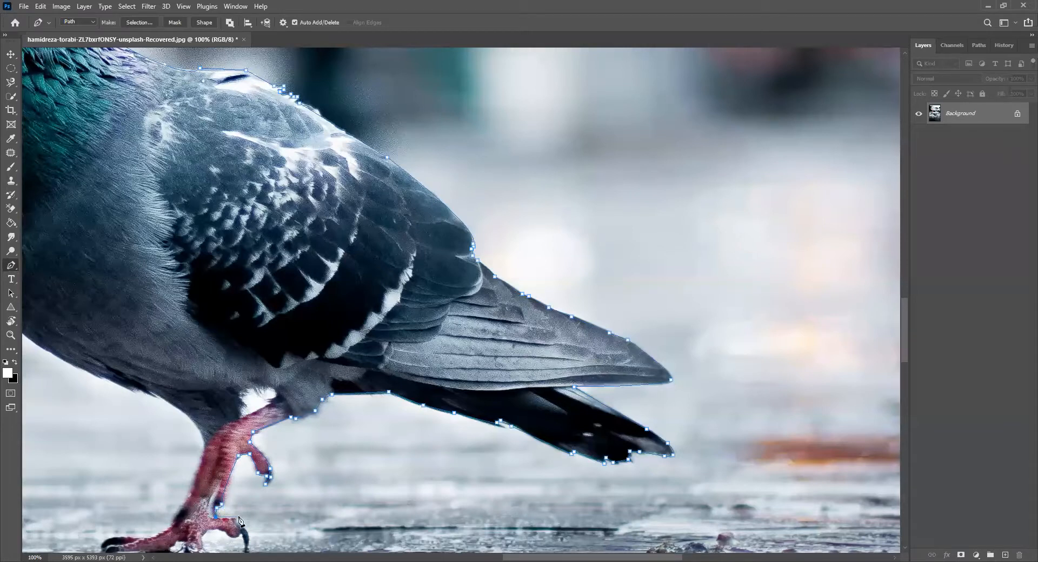
# Trace the upper edge of the standing foot's short rear toe and around its curved dark claw.
pyautogui.hotkey('ctrl', '+')
pyautogui.moveTo(235, 513); pyautogui.dragTo(469, 141)
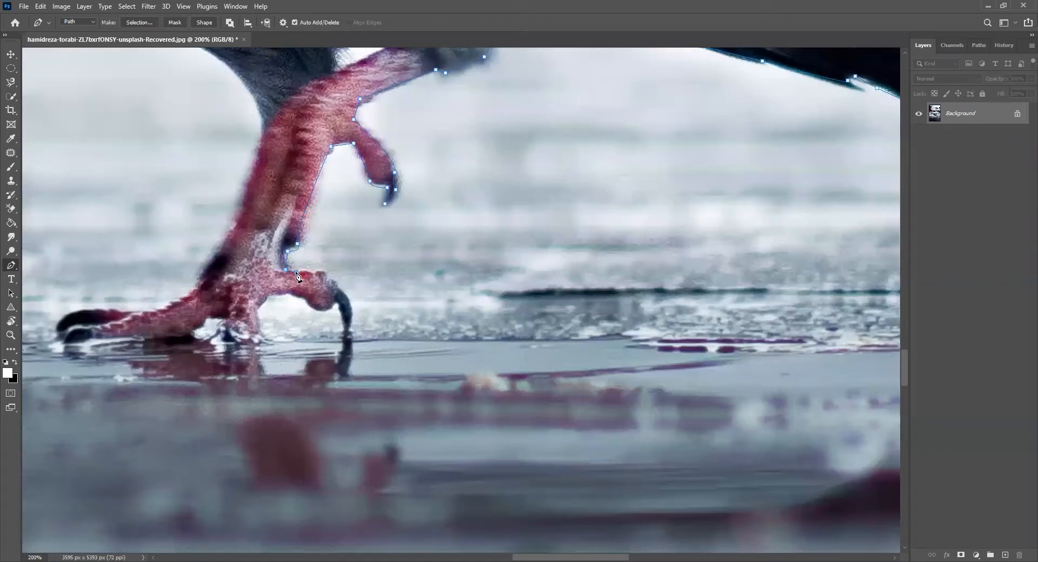
pyautogui.click(296, 272)
pyautogui.click(315, 272)
pyautogui.click(325, 274)
pyautogui.moveTo(347, 330); pyautogui.dragTo(330, 353)
pyautogui.click(344, 329)
pyautogui.click(336, 302)
# Trace the underside of the short rear toe and down the middle toe to the water.
pyautogui.click(329, 309)
pyautogui.click(288, 293)
pyautogui.moveTo(288, 293); pyautogui.dragTo(280, 293)
pyautogui.moveTo(316, 304); pyautogui.dragTo(311, 308)
pyautogui.click(299, 302)
pyautogui.moveTo(300, 302); pyautogui.dragTo(302, 303)
pyautogui.click(266, 297)
pyautogui.click(258, 306)
pyautogui.click(260, 330)
# Extend the path along the bottom edge of the standing foot to the tip of the lower front claw.
pyautogui.click(223, 323)
pyautogui.click(202, 326)
pyautogui.click(140, 338)
pyautogui.click(91, 339)
pyautogui.moveTo(63, 344); pyautogui.dragTo(112, 335)
# Outline both dark front claws and continue onto the top edge of the long front toe.
pyautogui.click(90, 323)
pyautogui.click(77, 324)
pyautogui.click(65, 329)
pyautogui.moveTo(104, 312); pyautogui.dragTo(124, 324)
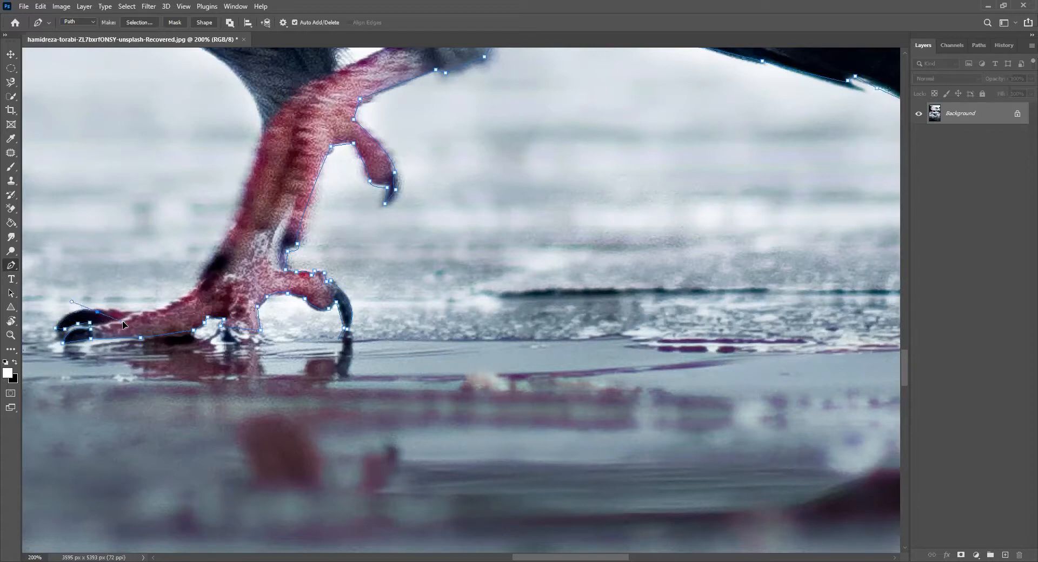
pyautogui.keyDown('alt'); pyautogui.click(97, 312); pyautogui.keyUp('alt')
pyautogui.click(105, 310)
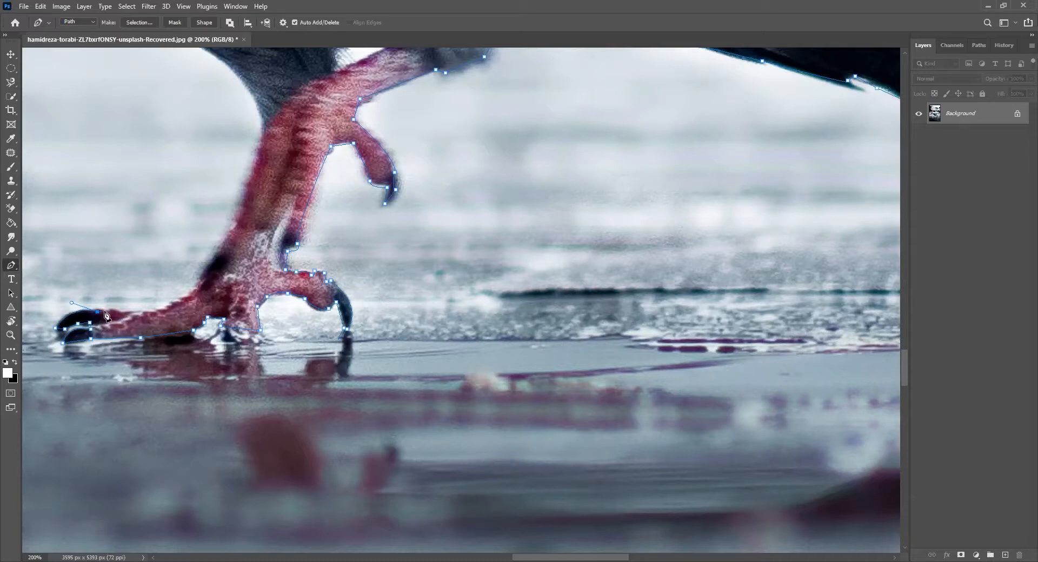
pyautogui.click(136, 313)
# Trace up the front edge of the standing leg to the belly feathers, removing the last anchor's outgoing handle.
pyautogui.moveTo(220, 252); pyautogui.dragTo(244, 199)
pyautogui.click(243, 192)
pyautogui.moveTo(244, 89); pyautogui.dragTo(196, 112)
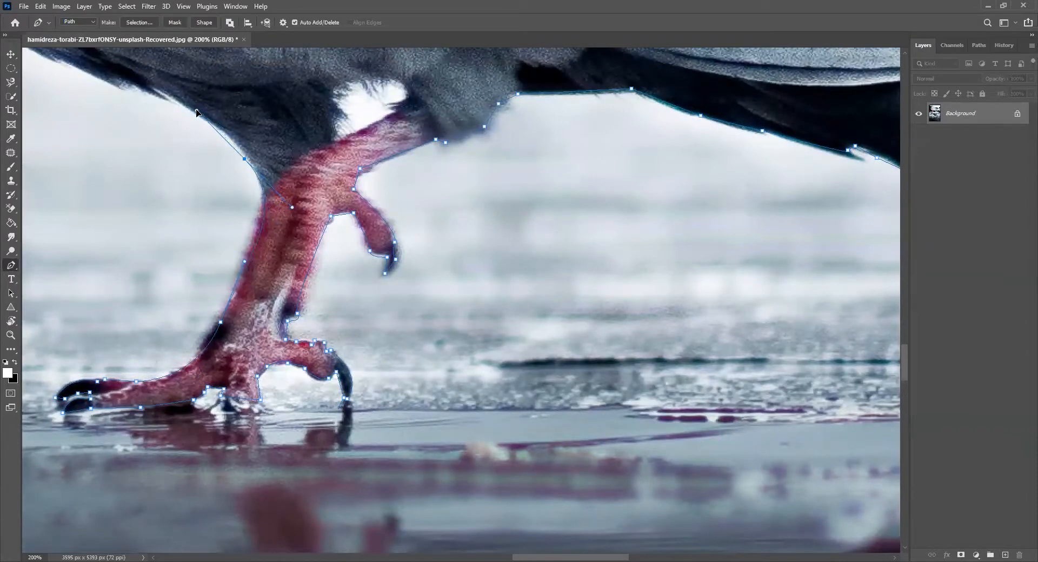
pyautogui.keyDown('alt'); pyautogui.click(244, 159); pyautogui.keyUp('alt')
# Continue the path along the pigeon's underbelly towards the breast.
pyautogui.moveTo(242, 190); pyautogui.dragTo(383, 337)
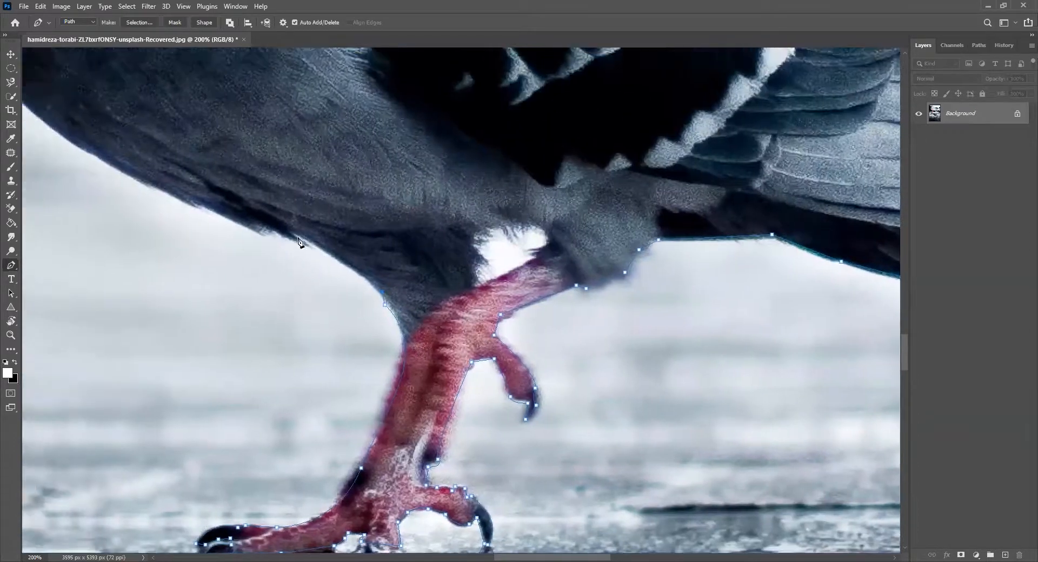
pyautogui.click(291, 230)
pyautogui.click(251, 230)
pyautogui.moveTo(196, 203); pyautogui.dragTo(416, 312)
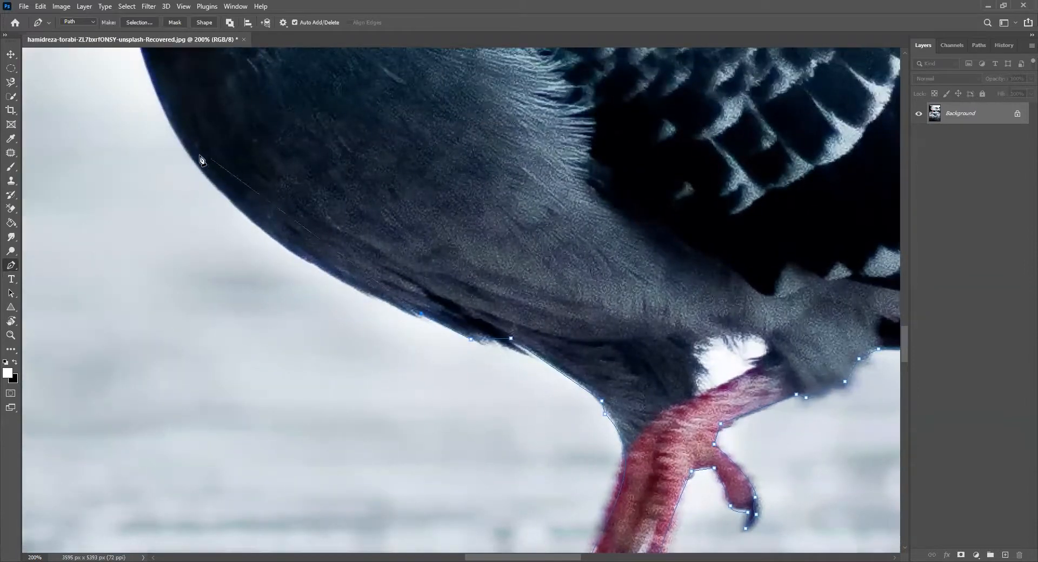
# Trace up the pigeon's breast and adjust the curve to fit its dark edge.
pyautogui.moveTo(184, 148); pyautogui.dragTo(321, 500)
pyautogui.moveTo(246, 117); pyautogui.dragTo(268, 107)
pyautogui.scroll(-5, 241, 130)
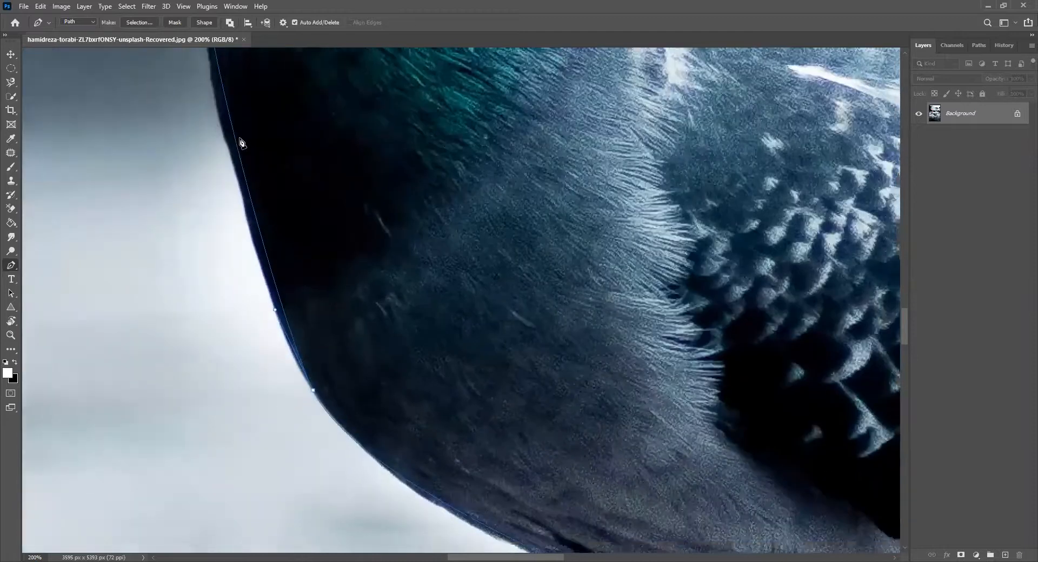
pyautogui.click(237, 144)
pyautogui.keyDown('alt'); pyautogui.click(236, 144); pyautogui.keyUp('alt')
pyautogui.moveTo(236, 142); pyautogui.dragTo(232, 157)
pyautogui.moveTo(265, 261); pyautogui.dragTo(262, 265)
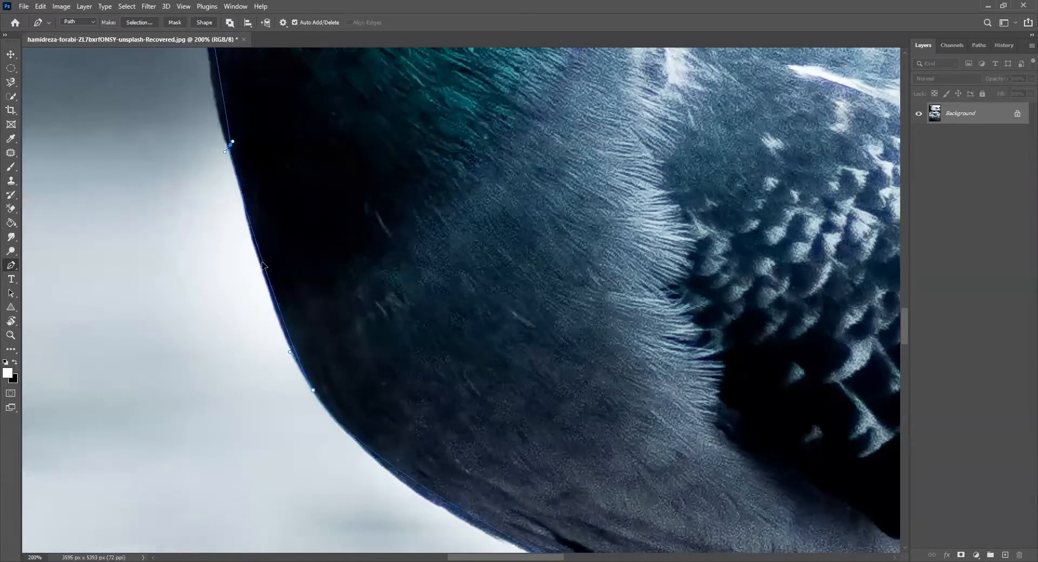
# Continue the path up the front of the neck to the throat below the beak.
pyautogui.scroll(5, 392, 463)
pyautogui.hscroll(-2, 392, 463)
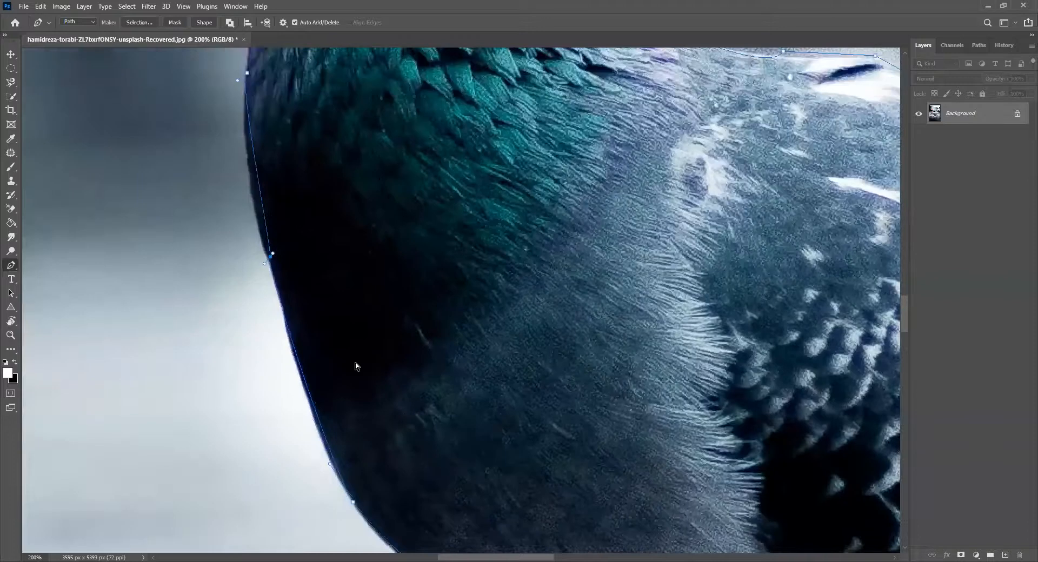
pyautogui.scroll(8, 352, 362)
pyautogui.hscroll(-4, 352, 362)
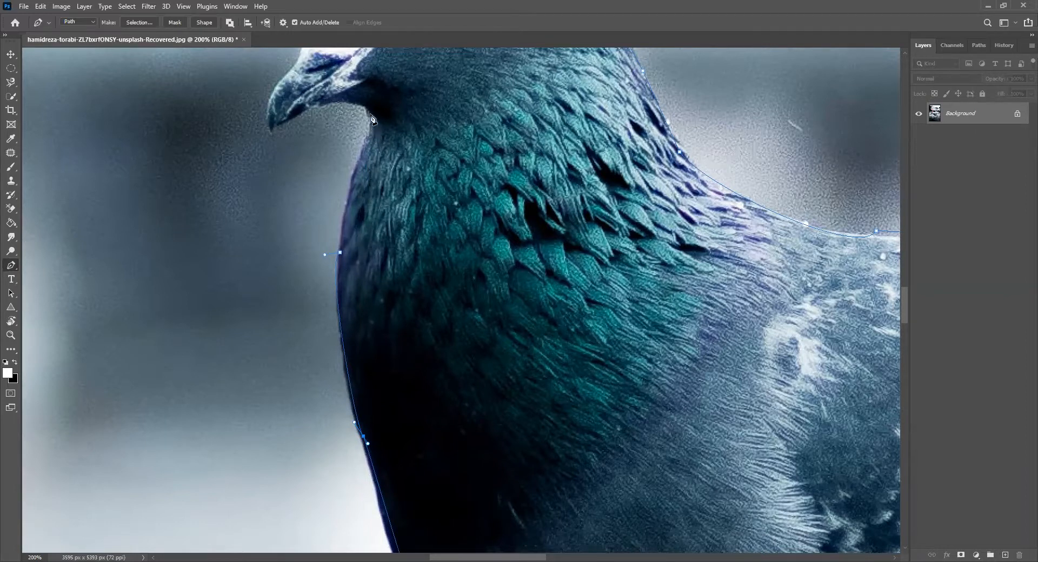
pyautogui.click(341, 249)
pyautogui.moveTo(371, 113); pyautogui.dragTo(367, 108)
pyautogui.click(359, 187)
pyautogui.click(355, 181)
pyautogui.click(371, 113)
# Outline the beak from its lower edge around the tip and over the white cere to the forehead.
pyautogui.moveTo(292, 114); pyautogui.dragTo(315, 118)
pyautogui.keyDown('alt'); pyautogui.click(318, 108); pyautogui.keyUp('alt')
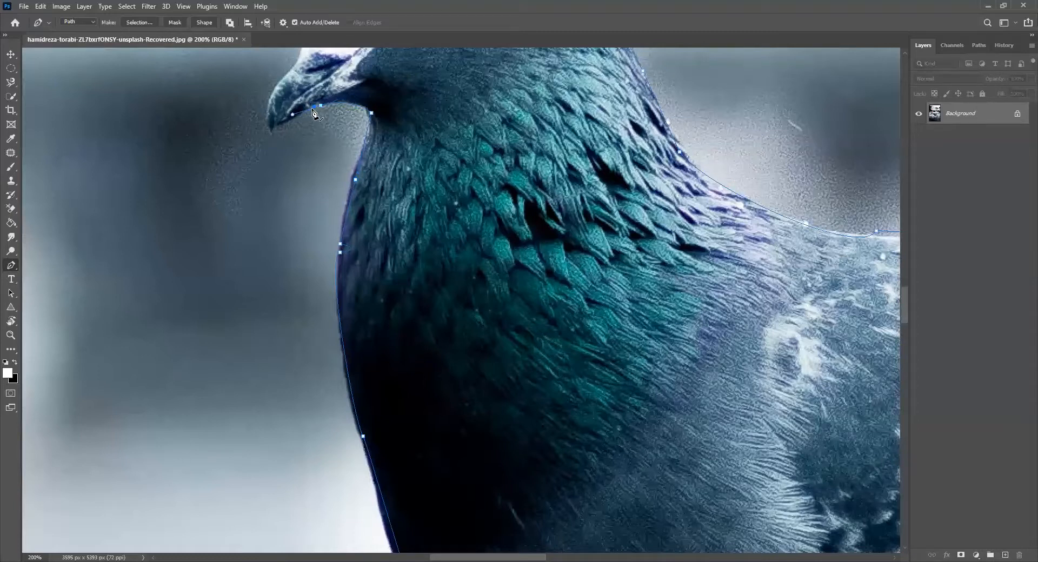
pyautogui.click(277, 127)
pyautogui.moveTo(308, 261); pyautogui.dragTo(354, 411)
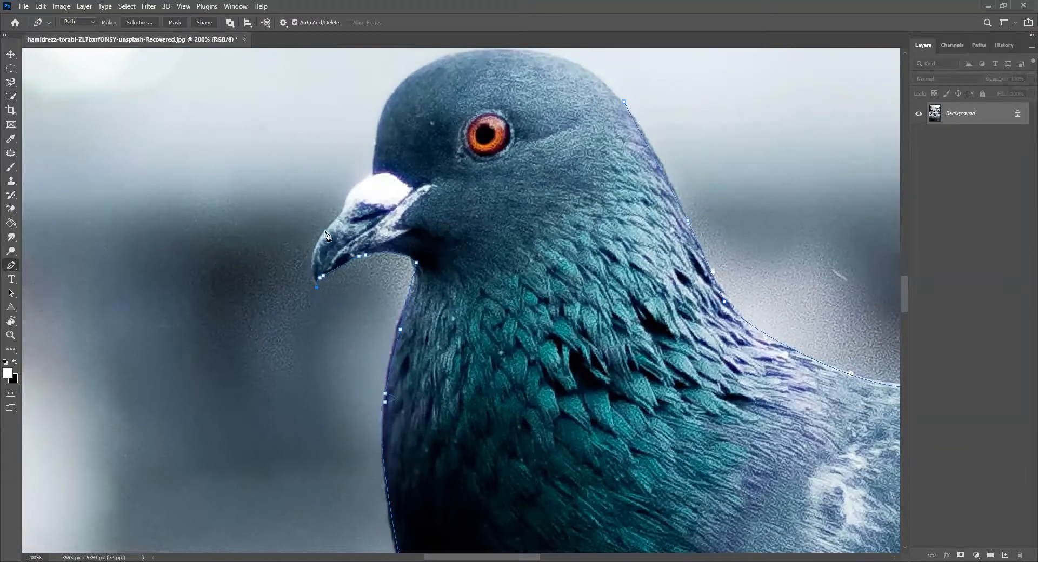
pyautogui.moveTo(327, 231); pyautogui.dragTo(347, 206)
pyautogui.moveTo(370, 174); pyautogui.dragTo(382, 180)
pyautogui.moveTo(373, 162); pyautogui.dragTo(351, 273)
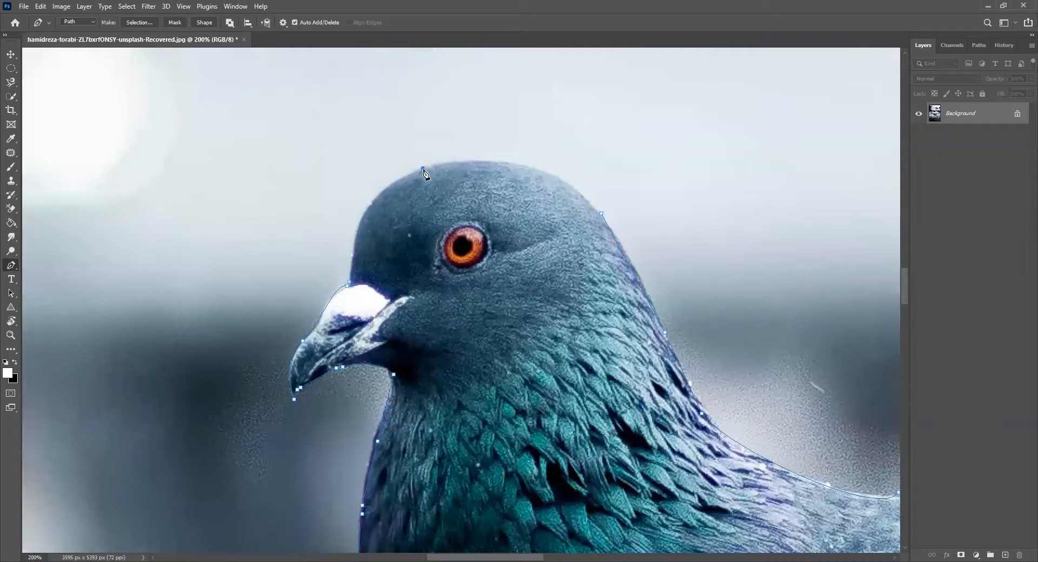
# Curve the path over the forehead and crown and close it at the starting anchor behind the head.
pyautogui.moveTo(473, 180); pyautogui.dragTo(488, 152)
pyautogui.moveTo(371, 210); pyautogui.dragTo(371, 206)
pyautogui.moveTo(601, 214); pyautogui.dragTo(630, 246)
# Try to refine the crown's curve with an extra anchor point between the two head anchors.
pyautogui.click(516, 168)
pyautogui.click(518, 172)
pyautogui.keyDown('alt'); pyautogui.click(518, 172); pyautogui.keyUp('alt')
pyautogui.click(525, 176)
pyautogui.click(503, 169)
pyautogui.click(506, 169)
pyautogui.click(526, 175)
pyautogui.click(524, 174)
pyautogui.hotkey('ctrl', 'z')
pyautogui.moveTo(555, 190); pyautogui.dragTo(558, 181)
pyautogui.click(524, 173)
pyautogui.click(524, 174)
pyautogui.click(524, 173)
# Adjust the direction handles of the two crown anchors so the curve follows the top of the head.
pyautogui.moveTo(478, 157); pyautogui.dragTo(468, 150)
pyautogui.moveTo(576, 180); pyautogui.dragTo(562, 161)
pyautogui.moveTo(563, 165); pyautogui.dragTo(561, 167)
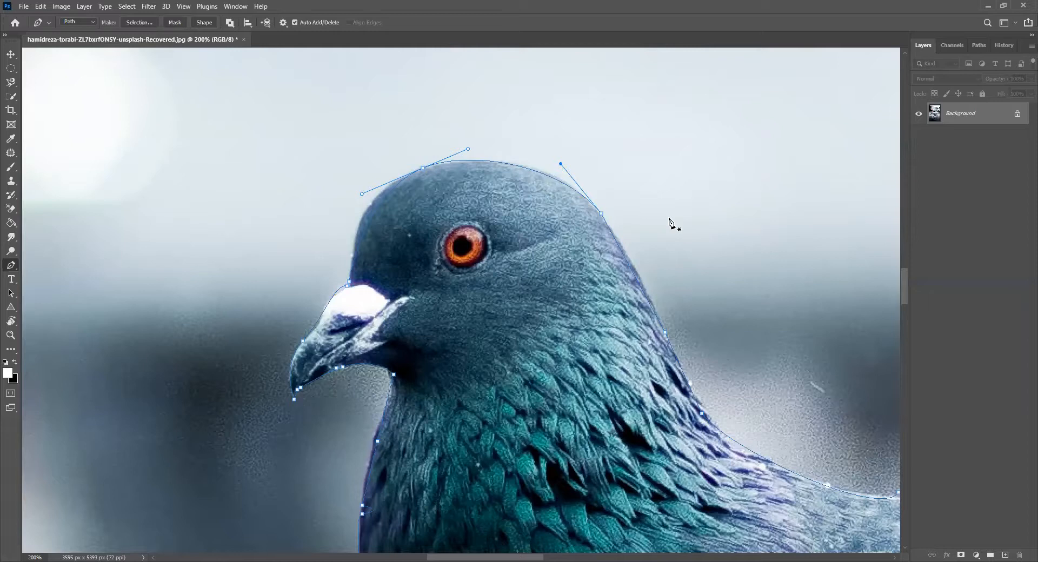
# Examine the closed path around the whole pigeon for accuracy.
pyautogui.hotkey('ctrl', '-')
pyautogui.hotkey('ctrl', '-')
pyautogui.hotkey('ctrl', '-')
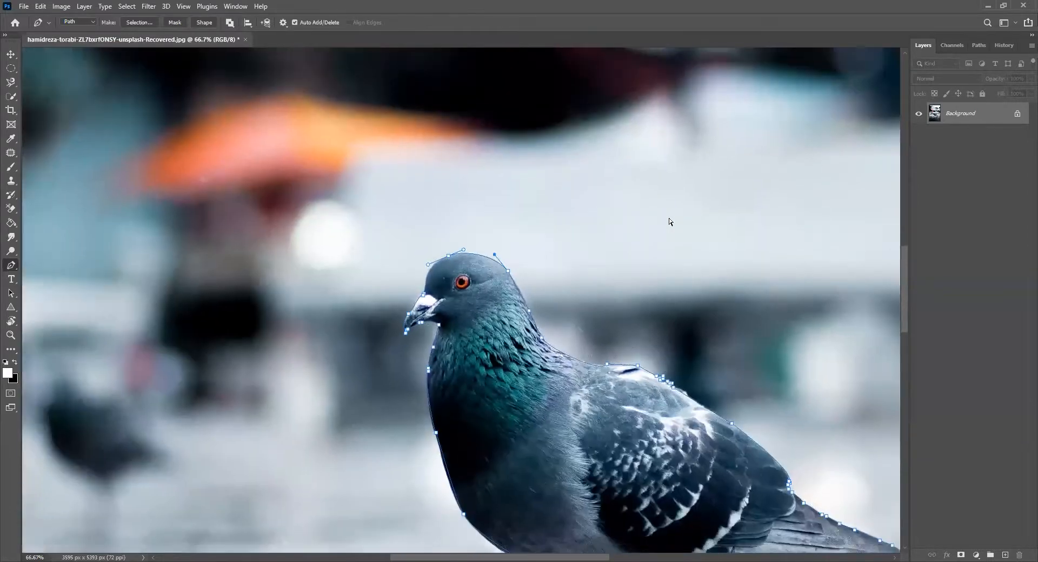
pyautogui.hotkey('ctrl', '-')
pyautogui.hotkey('ctrl', '-')
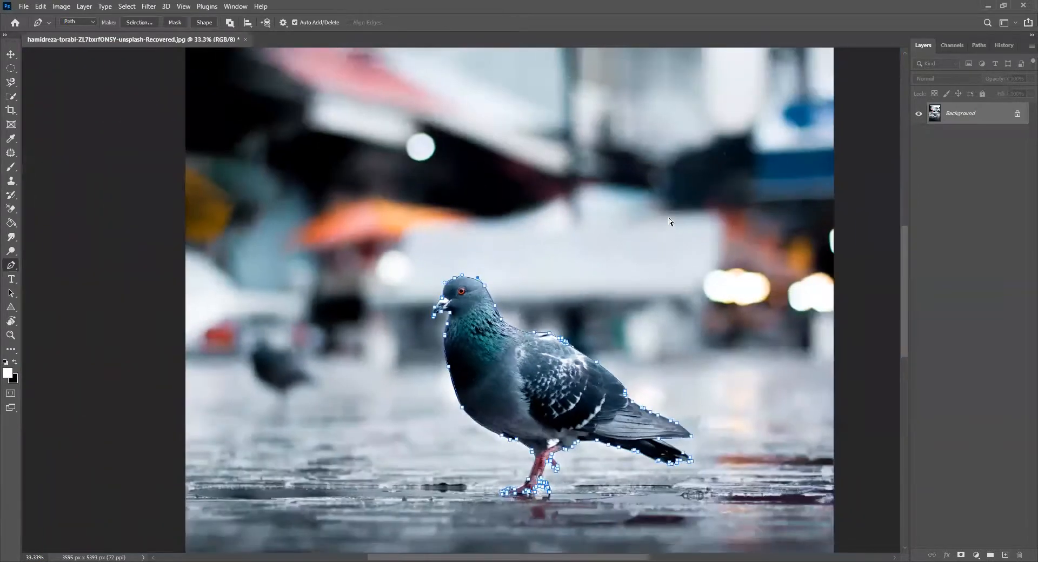
pyautogui.hotkey('ctrl', '+')
pyautogui.hotkey('ctrl', '+')
pyautogui.moveTo(573, 201); pyautogui.dragTo(433, 112)
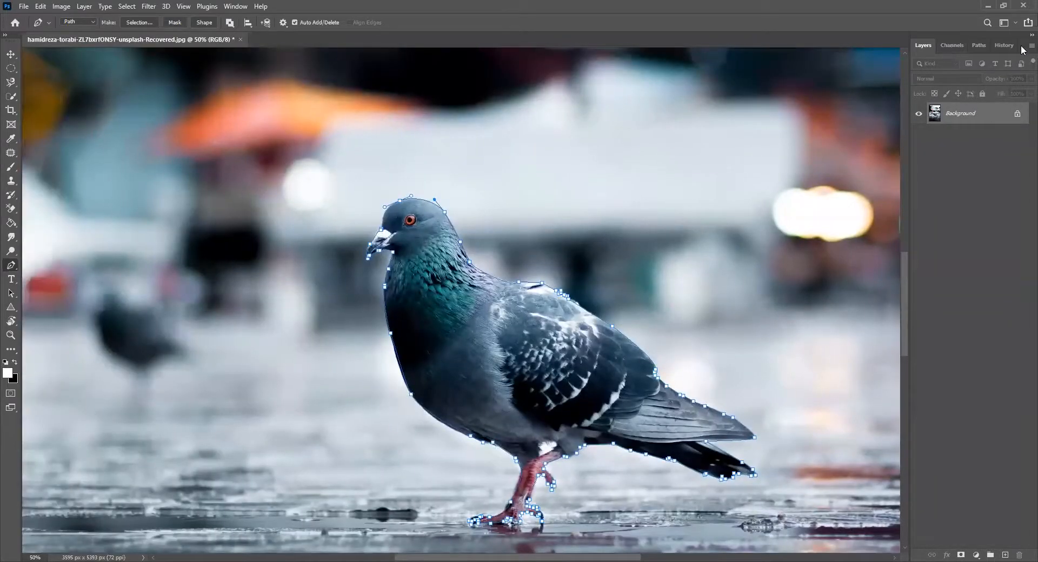
# Display the document's list of paths to find the pigeon's work path.
pyautogui.click(216, 6)
pyautogui.moveTo(235, 6)
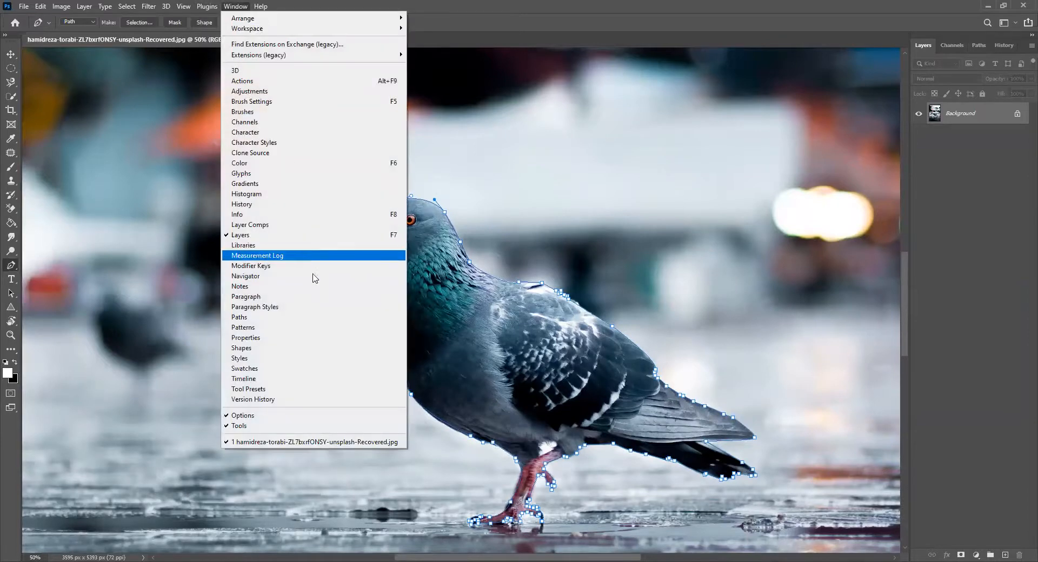
pyautogui.click(980, 49)
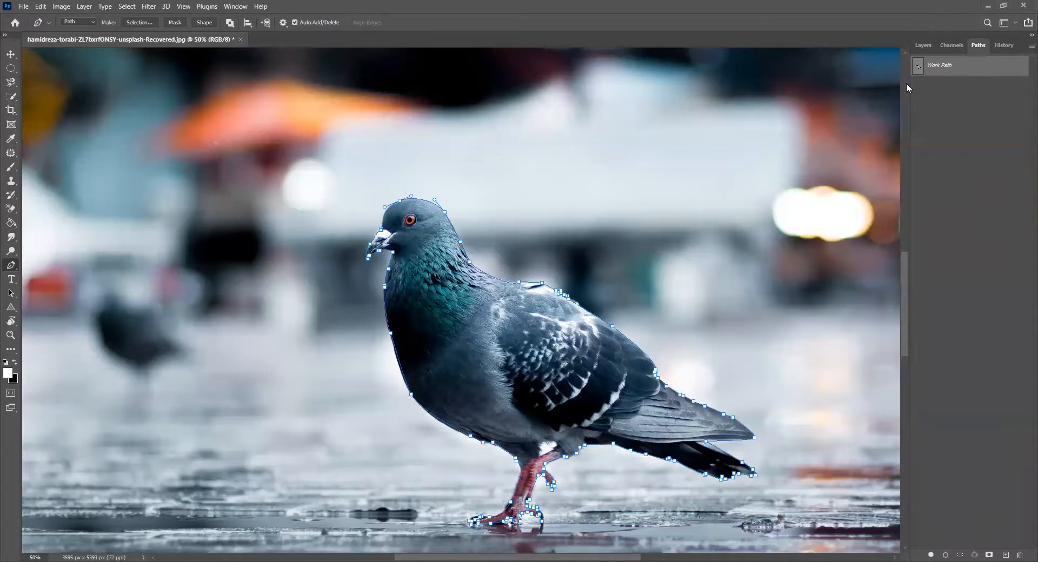
# Convert the pigeon's work path into a new anti-aliased selection with a feather radius of 0.5 pixels.
pyautogui.rightClick(455, 298)
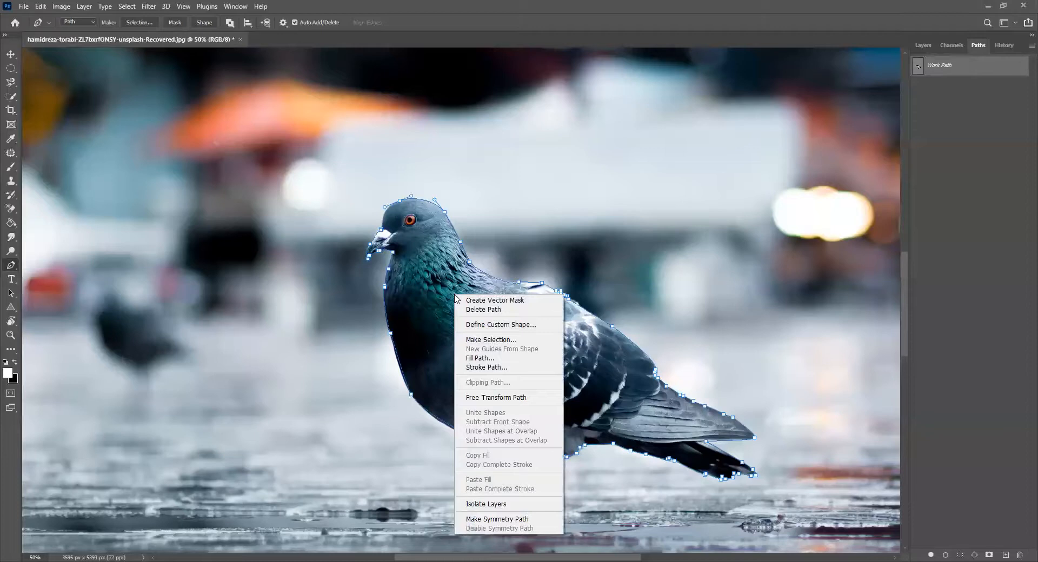
pyautogui.click(525, 342)
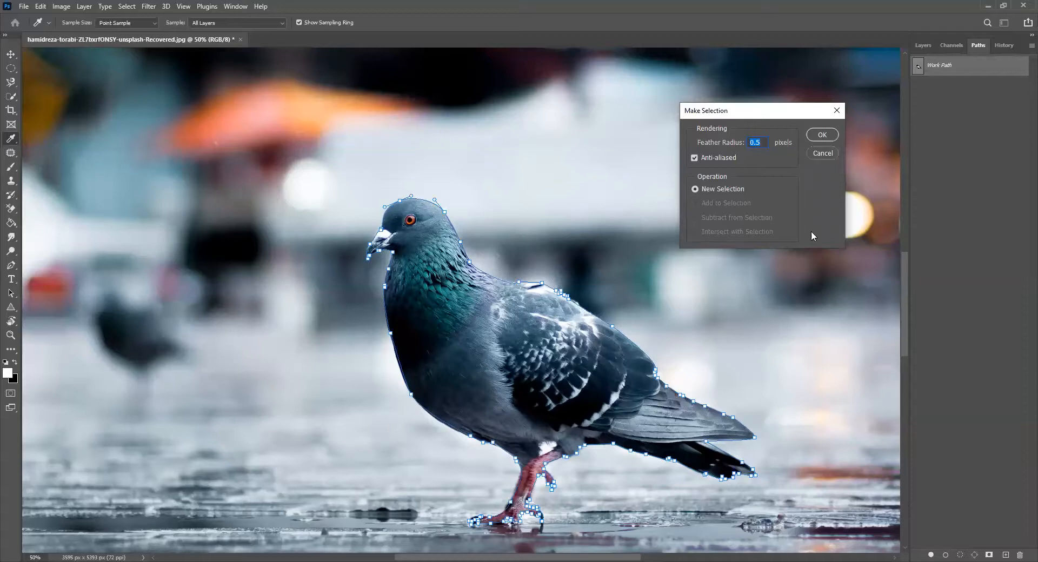
pyautogui.click(831, 138)
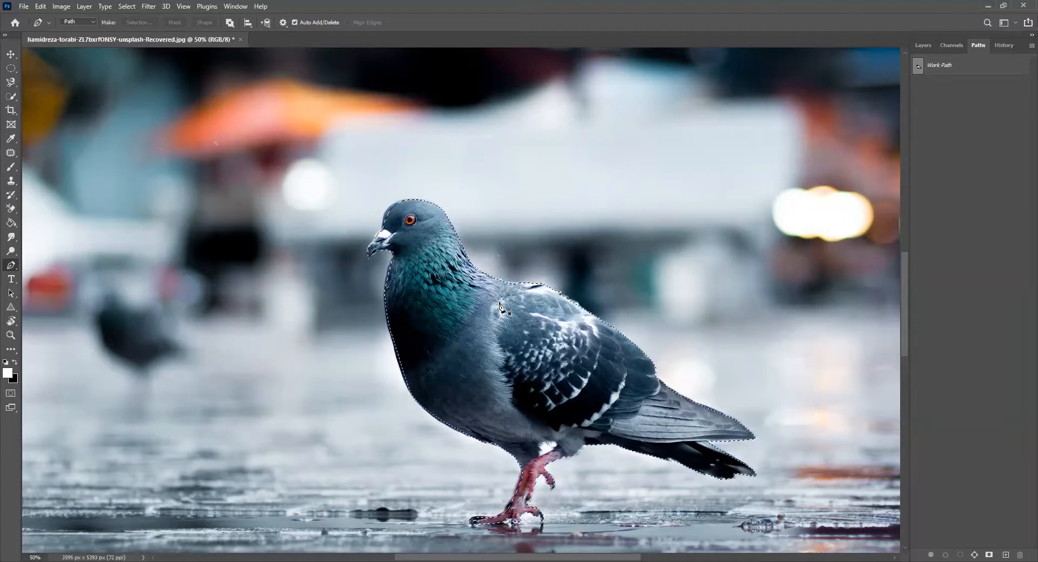
# Examine how closely the selection edge follows the pigeon's head.
pyautogui.hotkey('ctrl', '-')
pyautogui.hotkey('ctrl', '+')
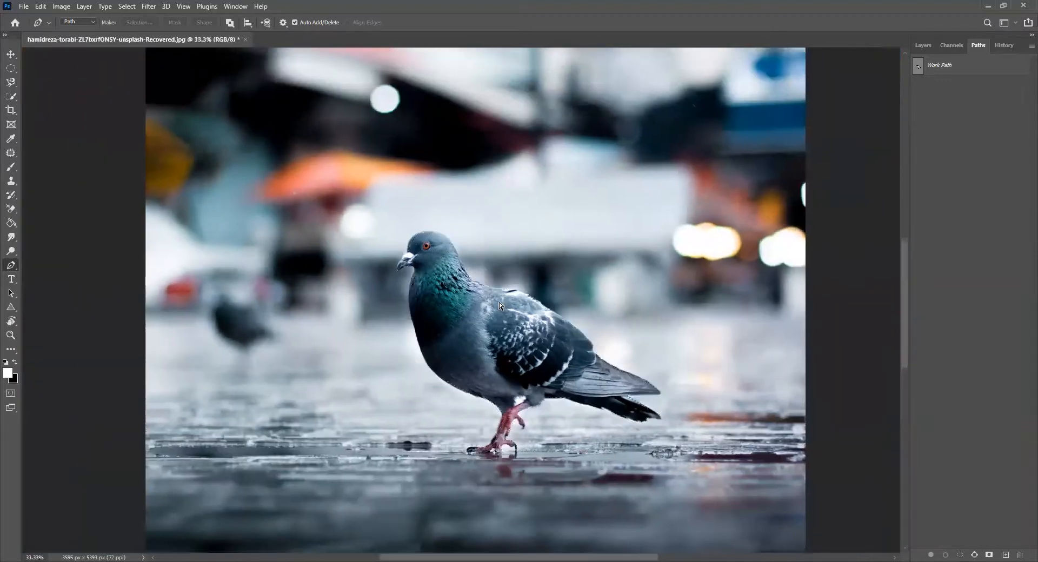
pyautogui.hotkey('ctrl', '+')
pyautogui.hotkey('ctrl', '+')
pyautogui.moveTo(528, 83); pyautogui.dragTo(589, 214)
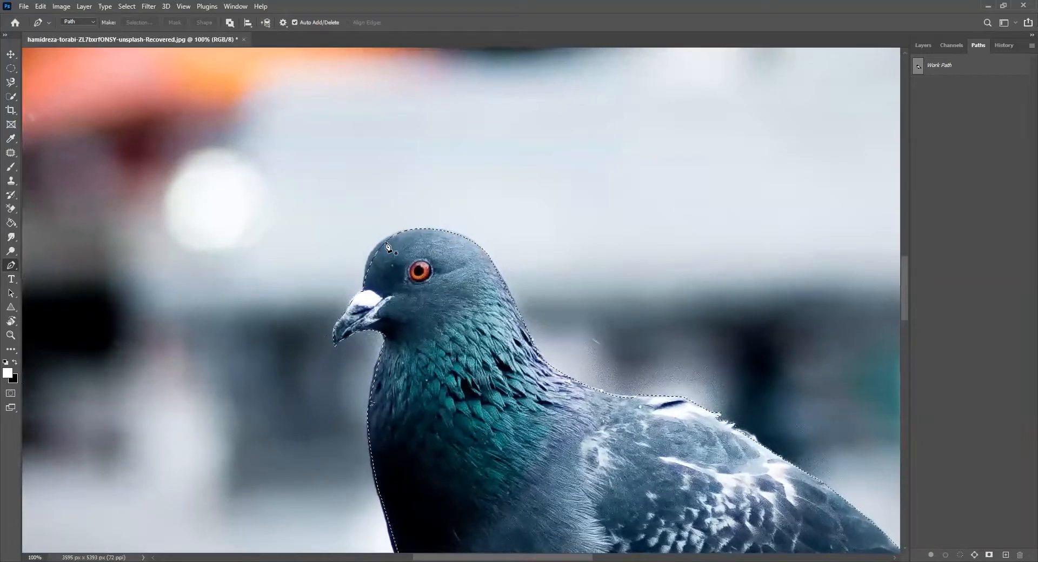
pyautogui.click(386, 245)
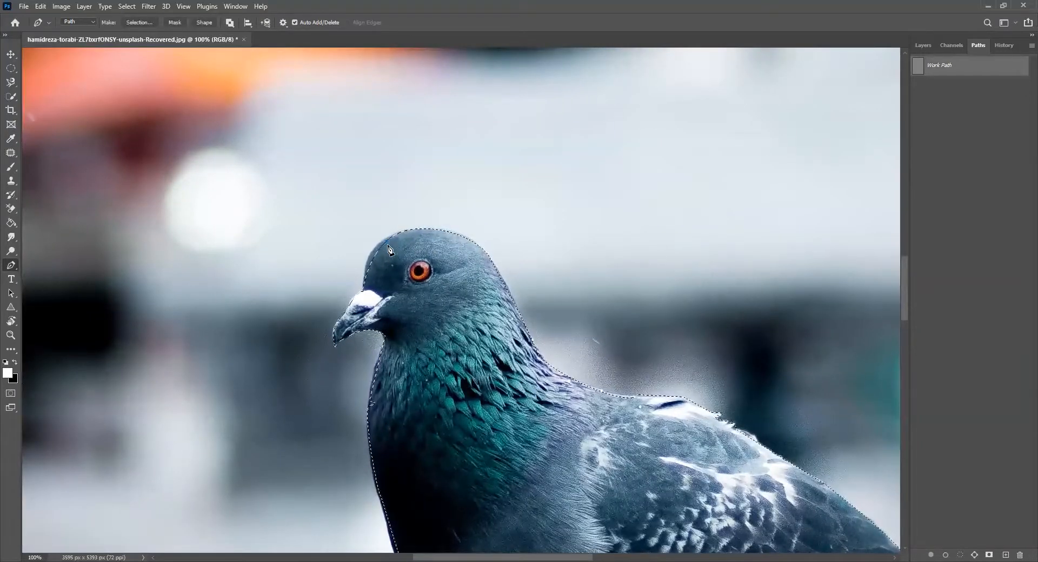
pyautogui.click(1022, 174)
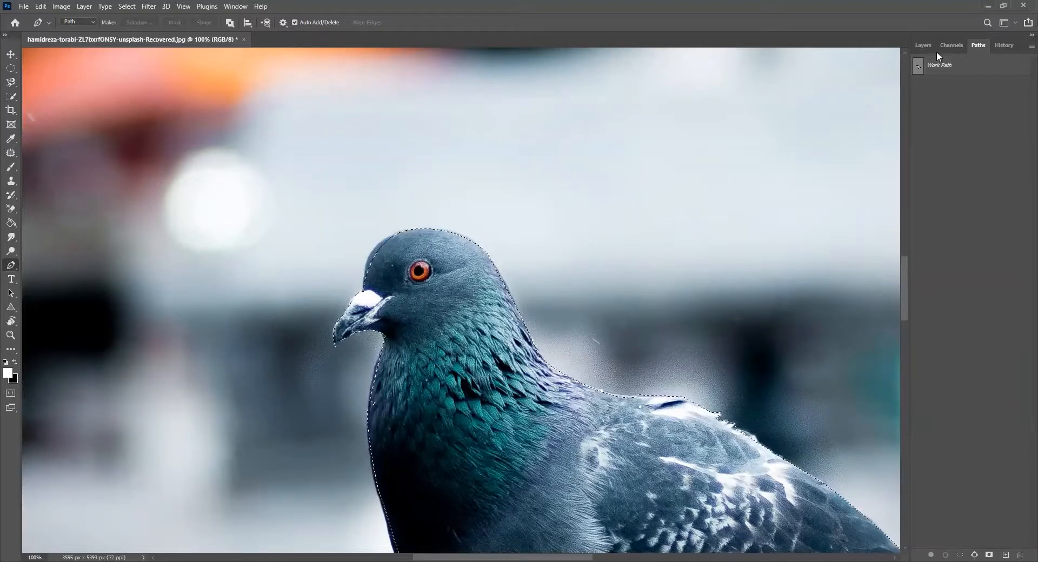
# Save the pigeon's work path permanently as Path 1.
pyautogui.click(921, 67)
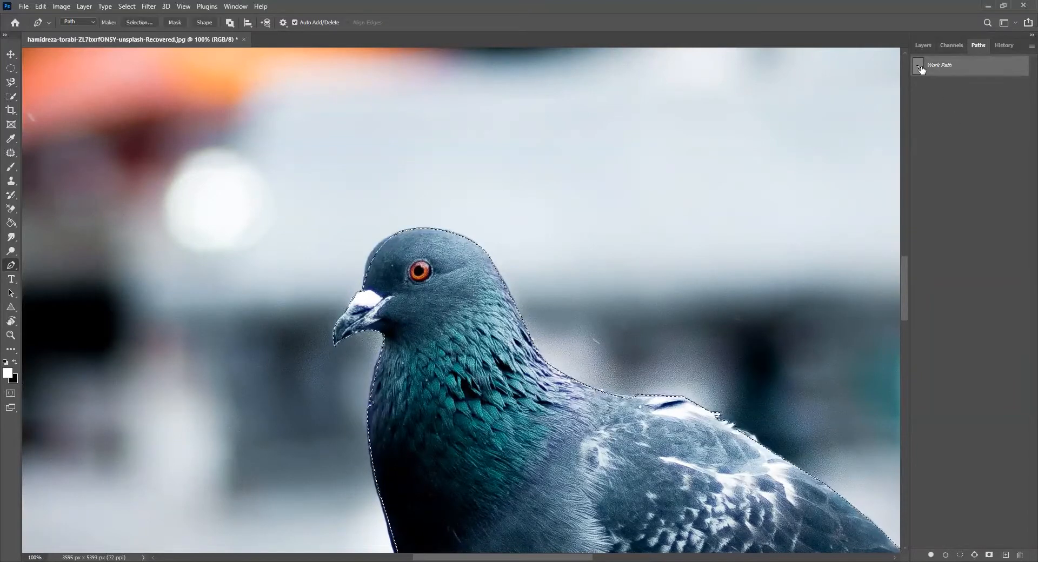
pyautogui.doubleClick(922, 69)
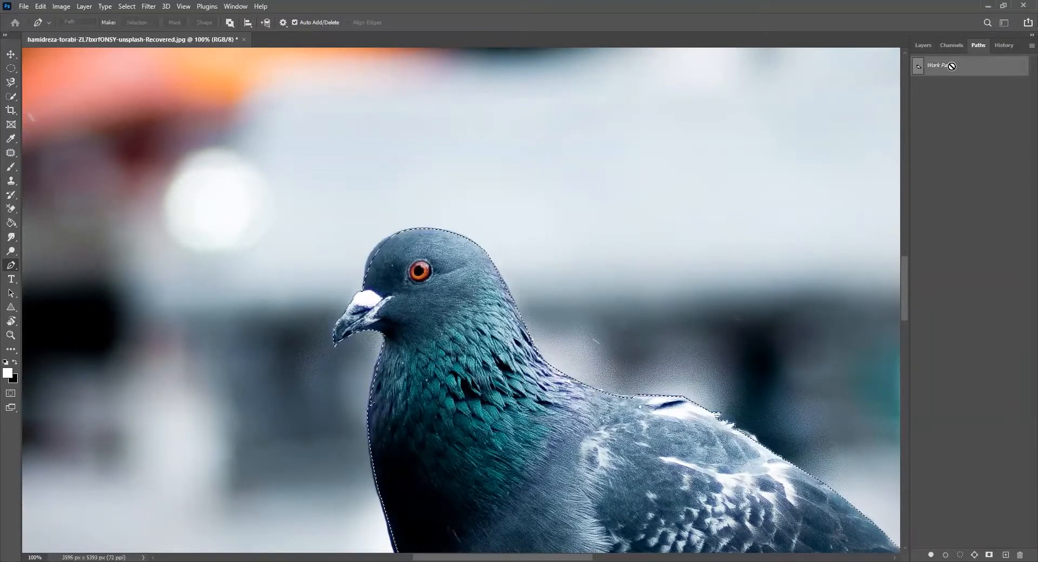
pyautogui.click(970, 67)
pyautogui.doubleClick(971, 71)
pyautogui.press('Return')
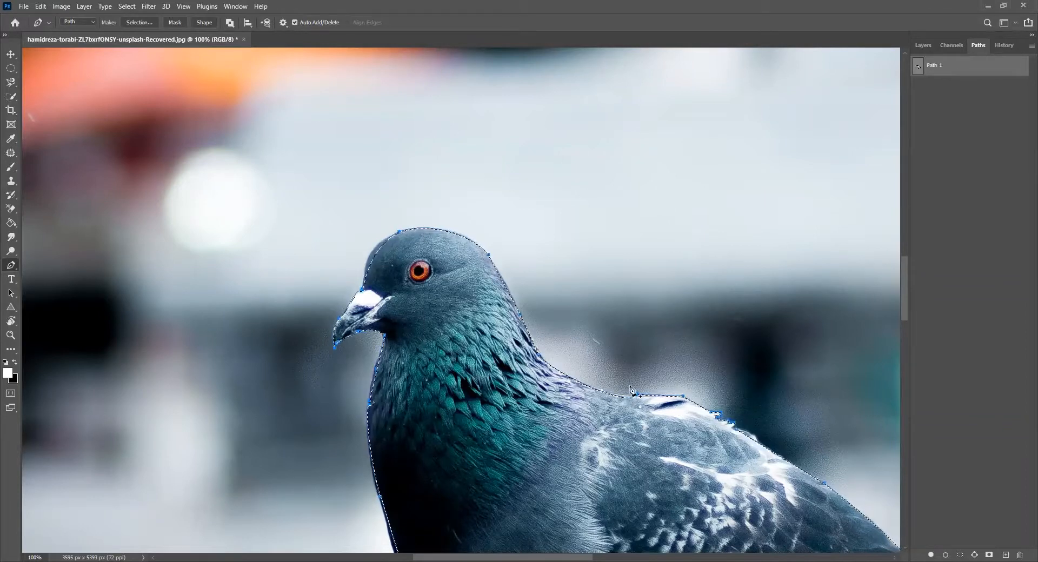
# Remove the crown anchors and reshape the curve over the head between the beak and the back of the neck.
pyautogui.click(400, 236)
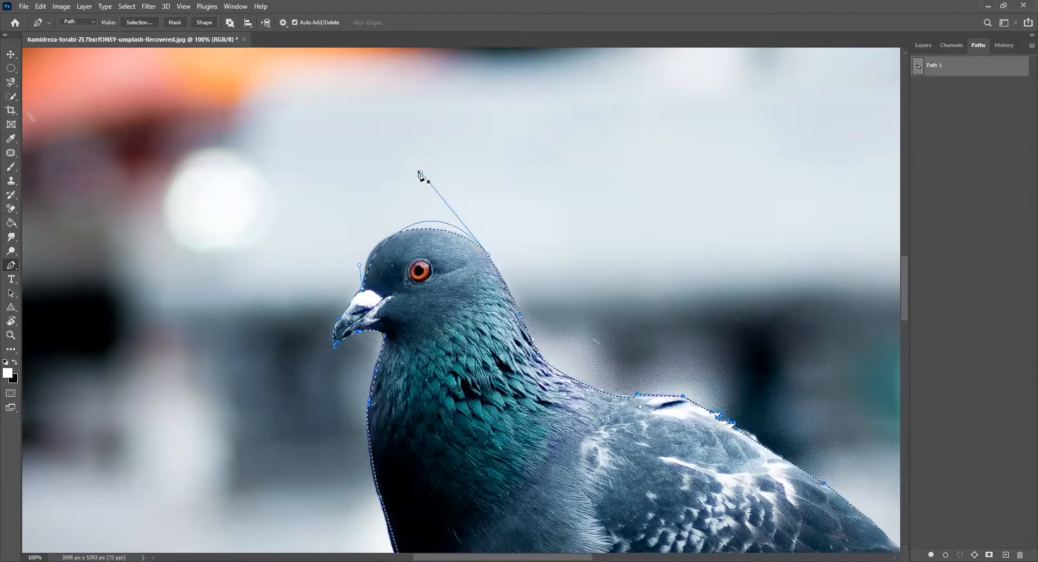
pyautogui.moveTo(420, 171); pyautogui.dragTo(417, 179)
pyautogui.hotkey('ctrl', 'z')
pyautogui.moveTo(488, 255)
pyautogui.mouseDown()
pyautogui.moveTo(496, 248)
pyautogui.moveTo(455, 242)
pyautogui.moveTo(472, 244)
pyautogui.mouseUp()
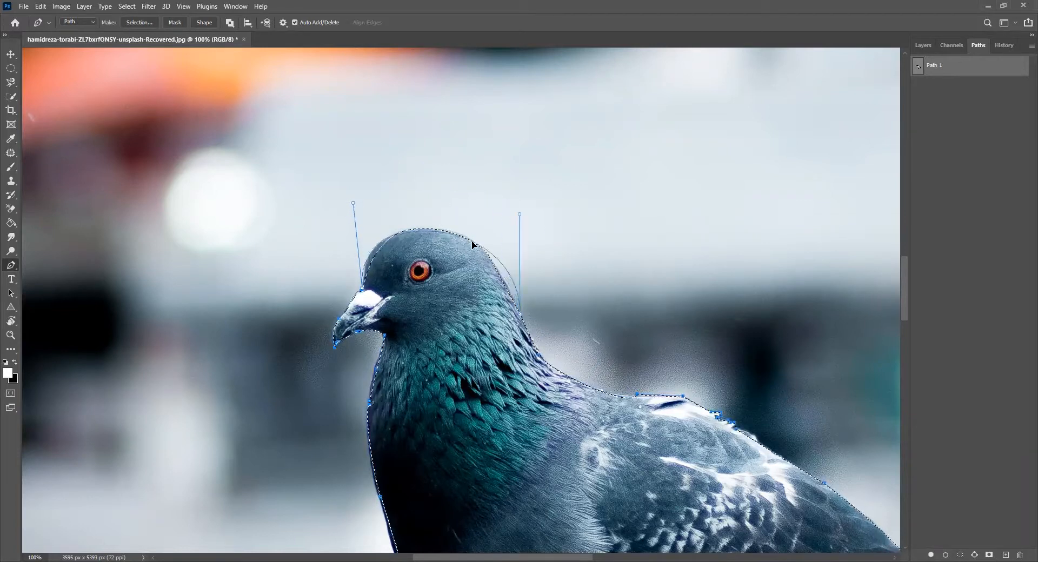
# Try to reshape the curve behind the head by adjusting the anchor on the back of the neck.
pyautogui.click(520, 314)
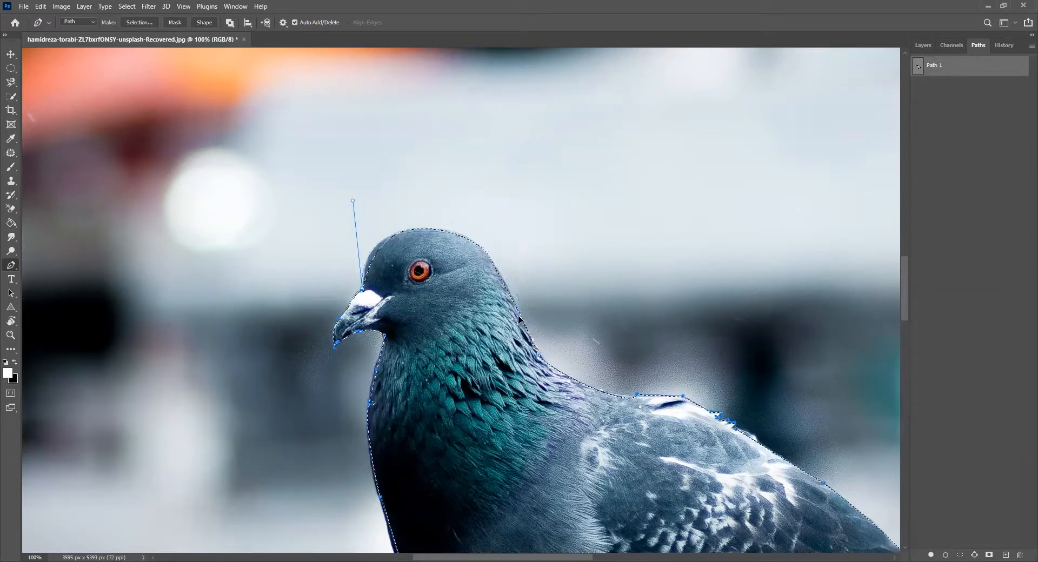
pyautogui.moveTo(500, 292); pyautogui.dragTo(461, 247)
pyautogui.moveTo(521, 213); pyautogui.dragTo(513, 213)
pyautogui.hotkey('ctrl', 'z')
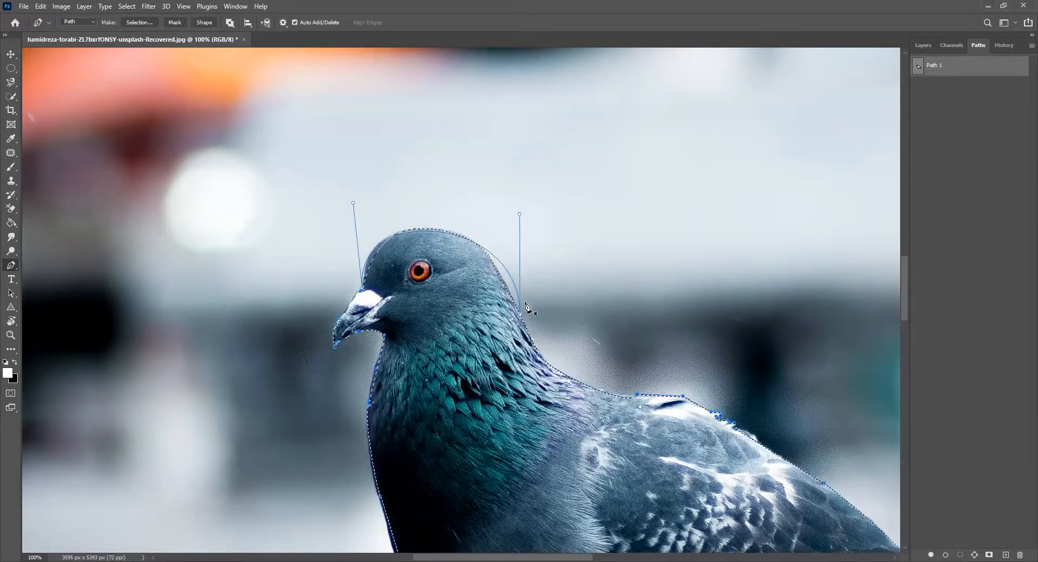
# Remove the upper nape anchor and adjust the direction handles at the beak and neck to span the head.
pyautogui.moveTo(520, 314); pyautogui.dragTo(496, 262)
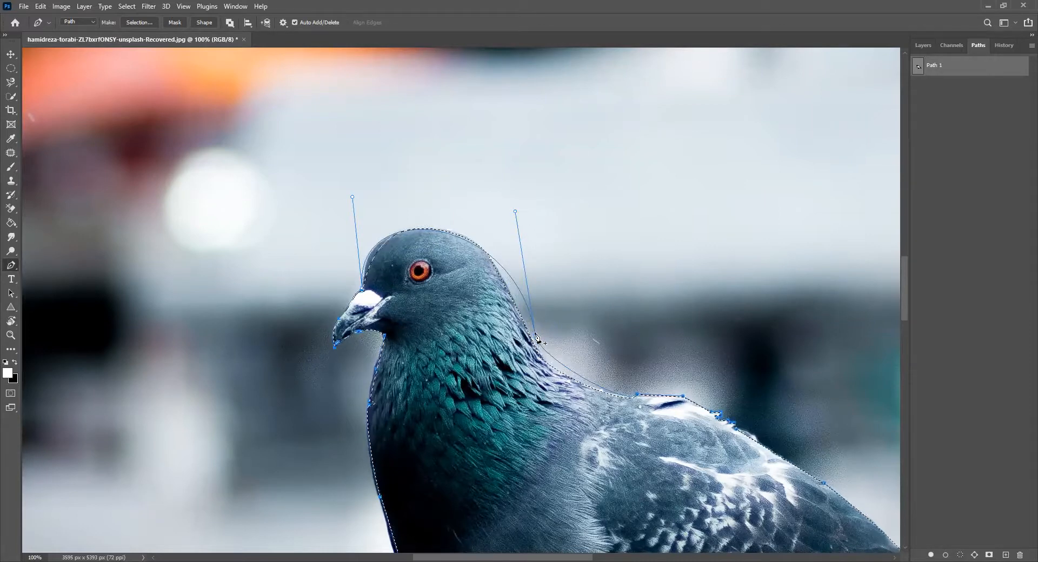
pyautogui.moveTo(535, 334); pyautogui.dragTo(515, 218)
pyautogui.hotkey('ctrl', 'z')
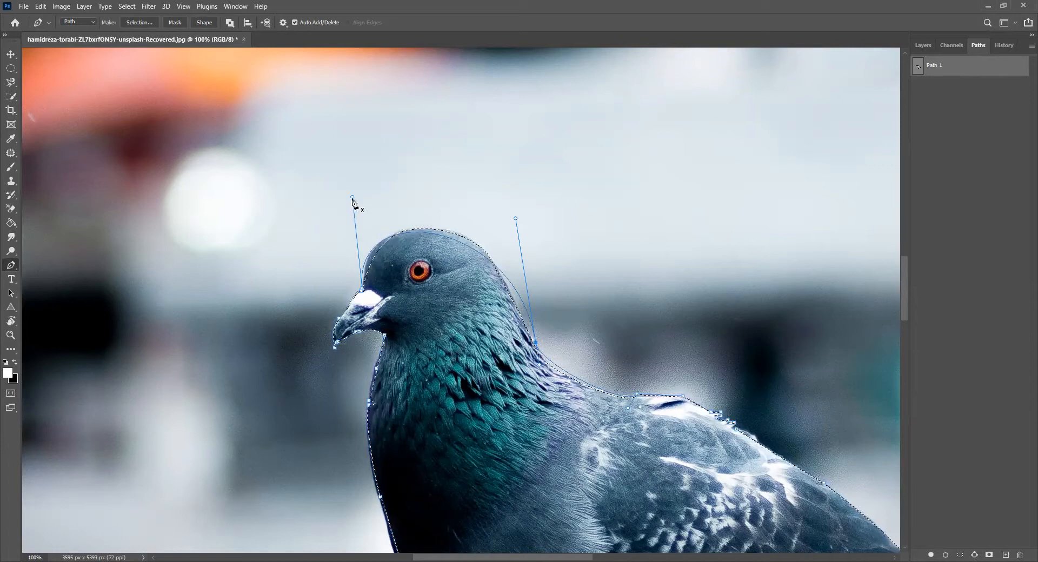
pyautogui.moveTo(366, 294); pyautogui.dragTo(515, 226)
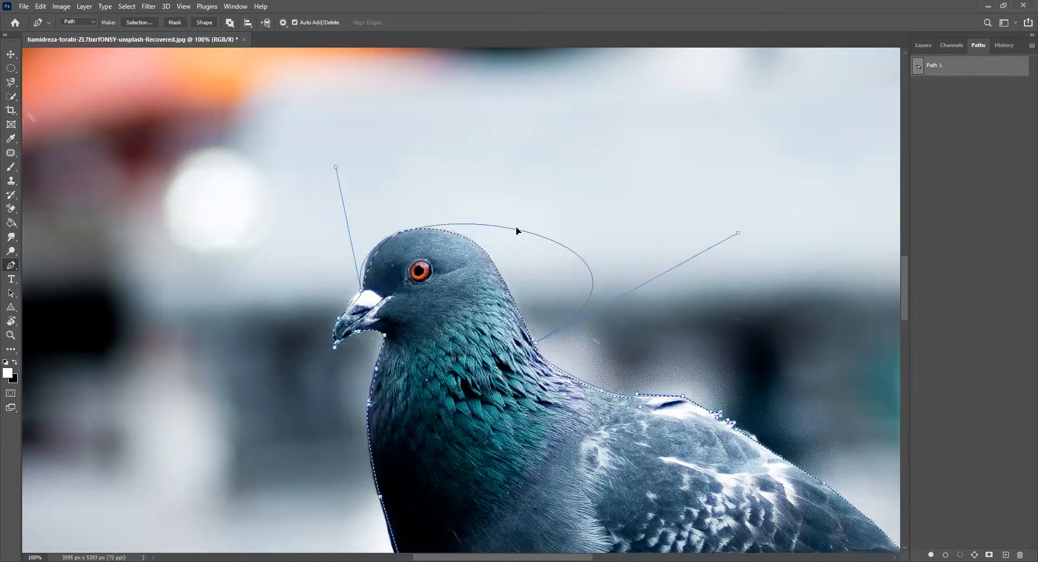
pyautogui.moveTo(738, 228); pyautogui.dragTo(528, 238)
pyautogui.moveTo(336, 165); pyautogui.dragTo(374, 183)
pyautogui.moveTo(529, 237); pyautogui.dragTo(492, 248)
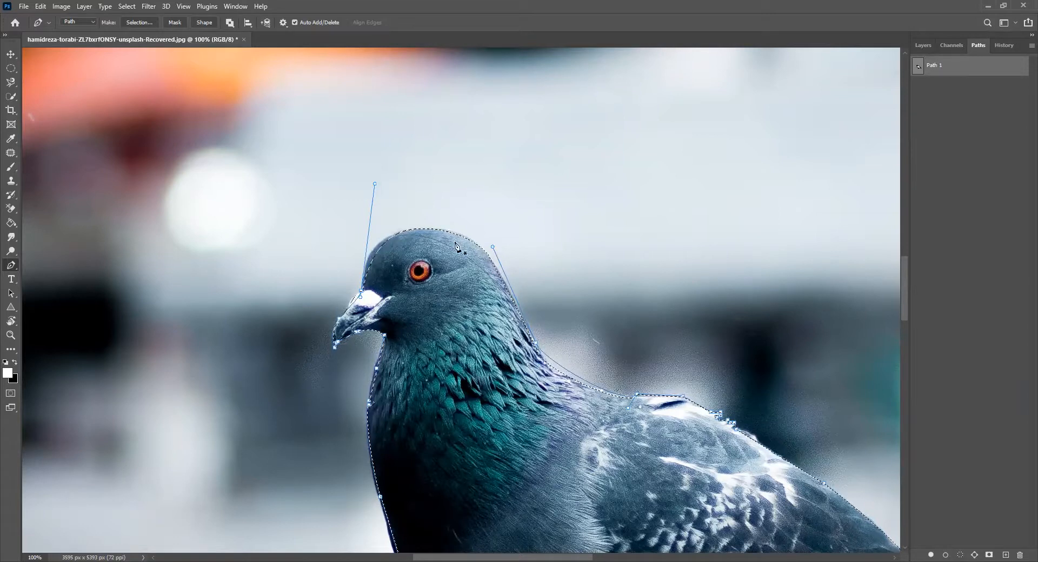
# Add an anchor point to the crown's curve and place it on the outline at the back of the head.
pyautogui.click(436, 240)
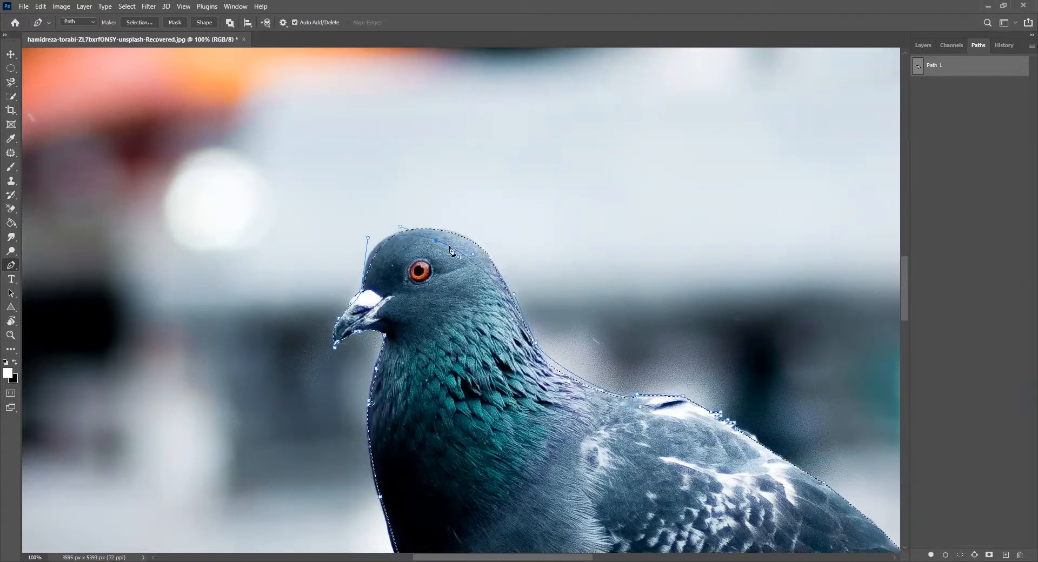
pyautogui.moveTo(438, 246); pyautogui.dragTo(483, 256)
pyautogui.click(484, 258)
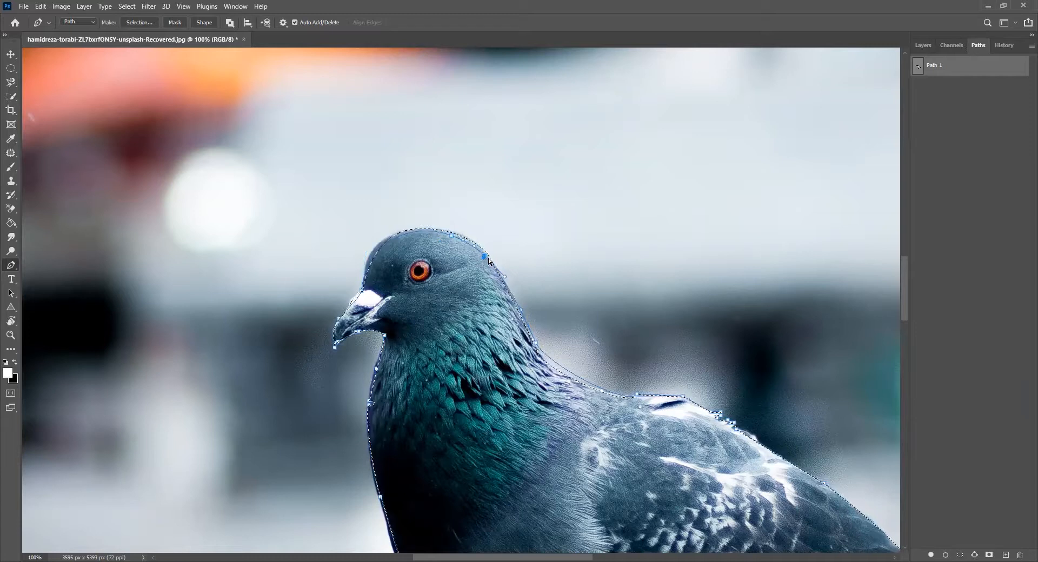
# Rename the saved pigeon path as bird.
pyautogui.doubleClick(931, 71)
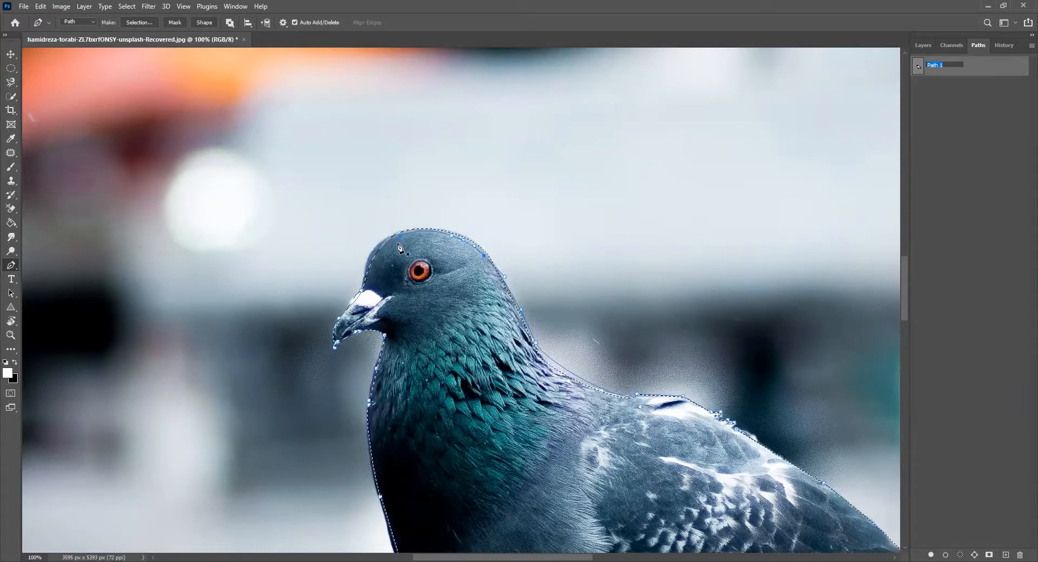
pyautogui.press('Return')
pyautogui.click(435, 292)
pyautogui.hotkey('ctrl', '-')
pyautogui.hotkey('ctrl', '-')
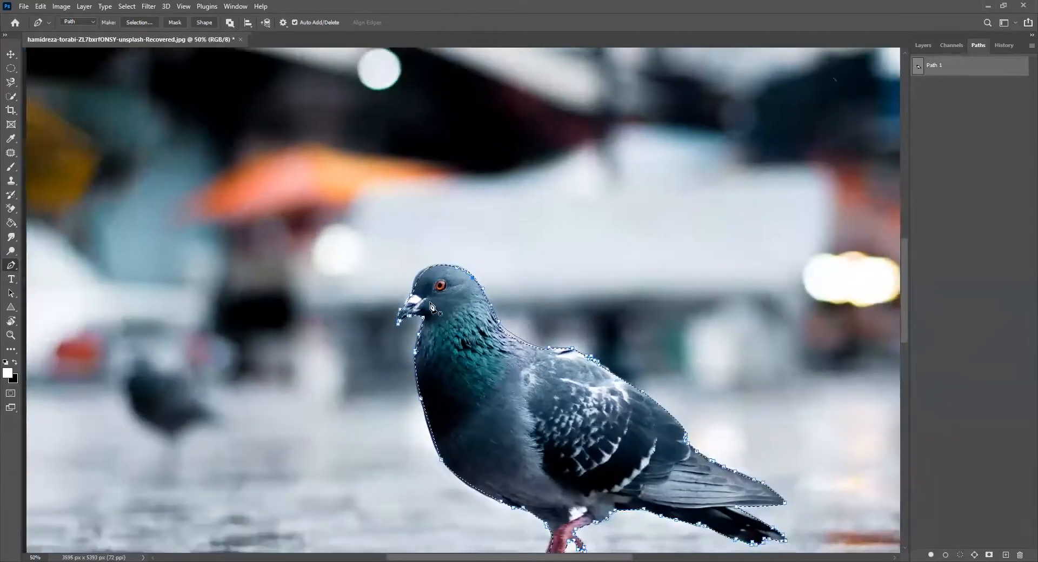
pyautogui.click(924, 46)
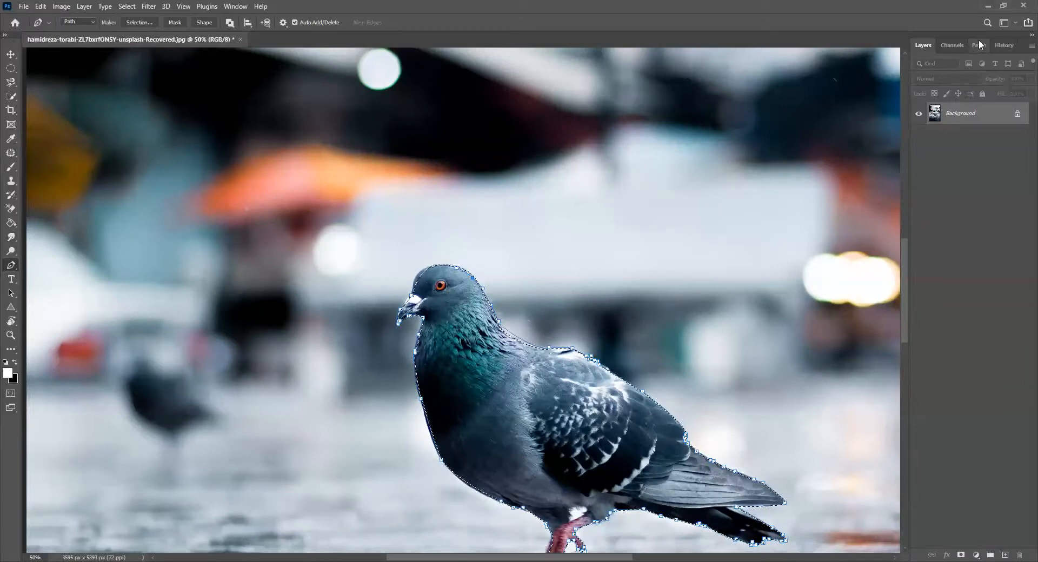
pyautogui.click(978, 46)
pyautogui.doubleClick(926, 65)
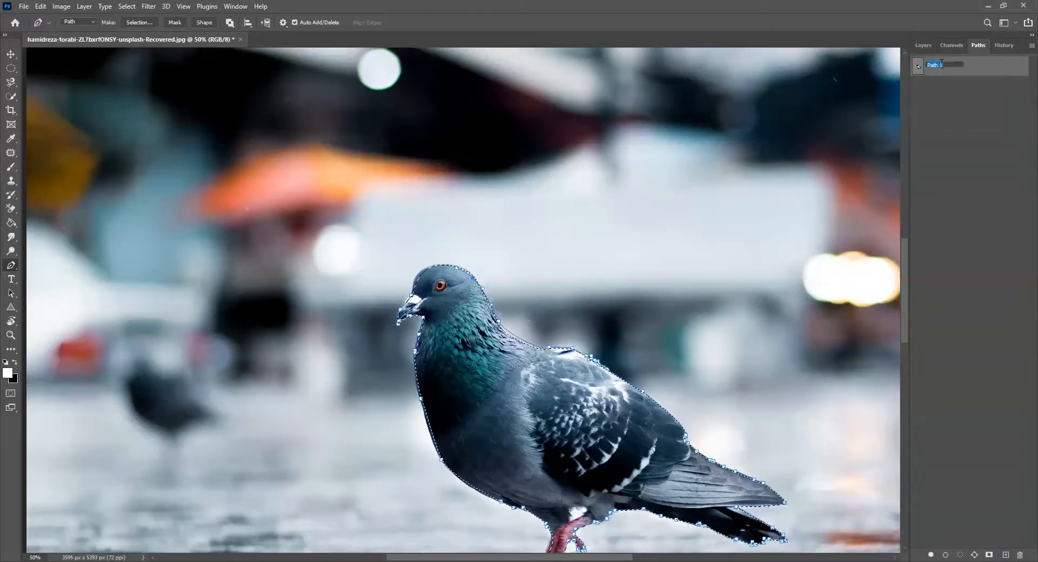
pyautogui.write('bird')
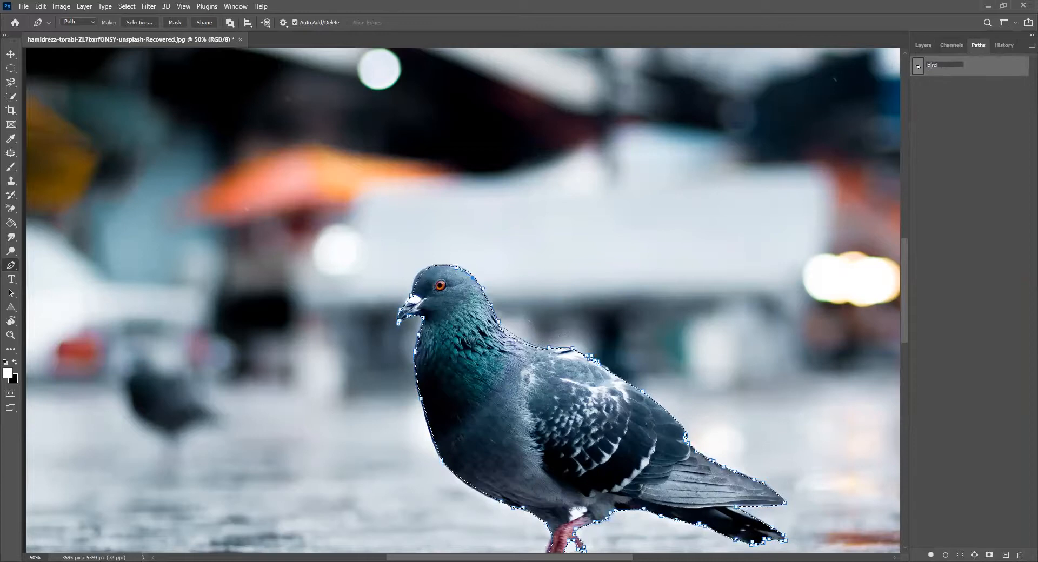
pyautogui.press('Return')
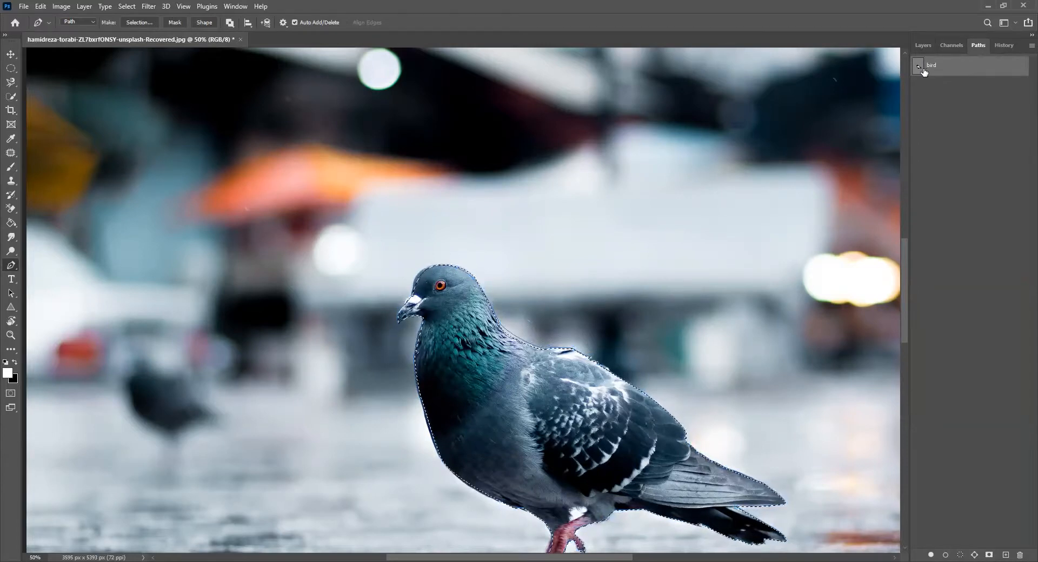
# Make a new anti-aliased selection from the bird path with a 0.5-pixel feather radius.
pyautogui.rightClick(447, 364)
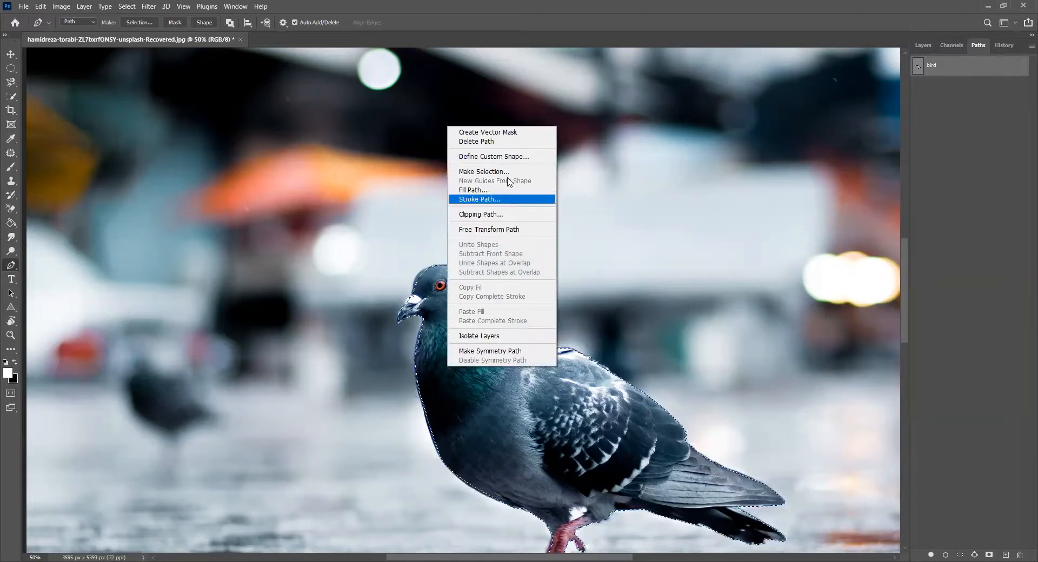
pyautogui.click(487, 171)
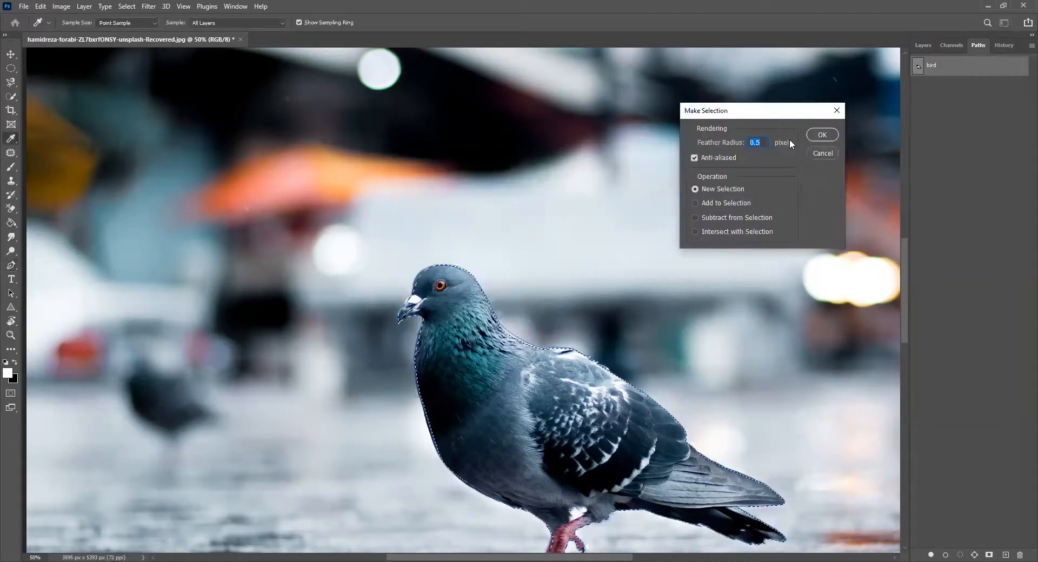
pyautogui.click(821, 136)
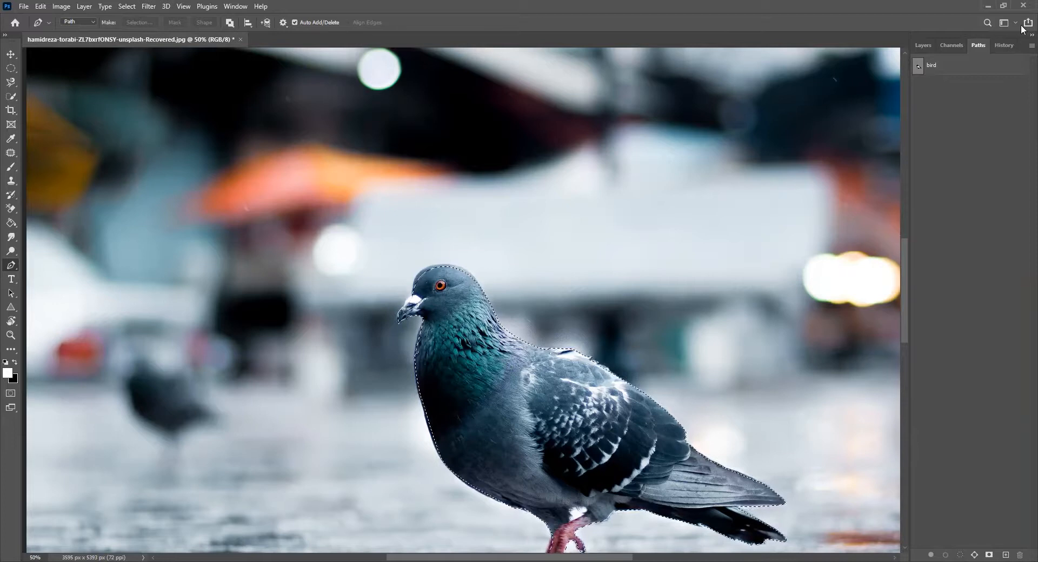
# Add a layer mask from the pigeon selection to hide the background, and move the cut-out bird slightly.
pyautogui.click(922, 45)
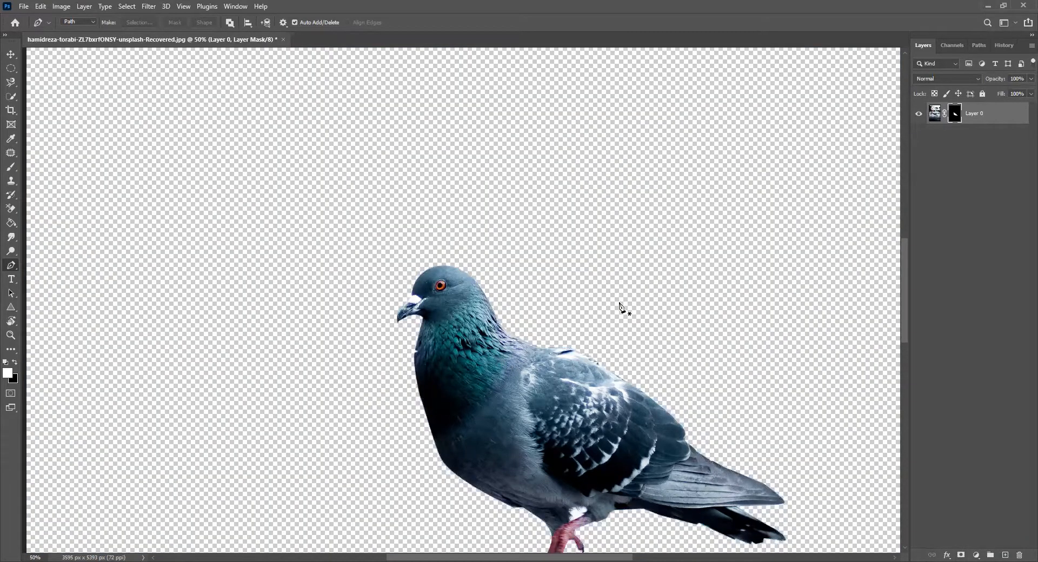
pyautogui.moveTo(705, 382); pyautogui.dragTo(621, 179)
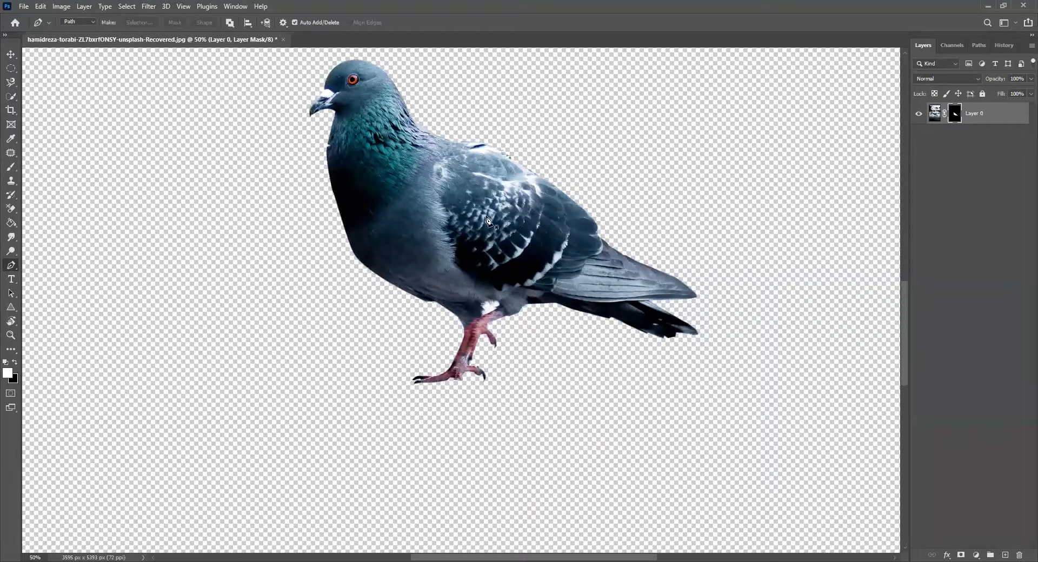
pyautogui.click(11, 53)
pyautogui.moveTo(443, 157); pyautogui.dragTo(480, 173)
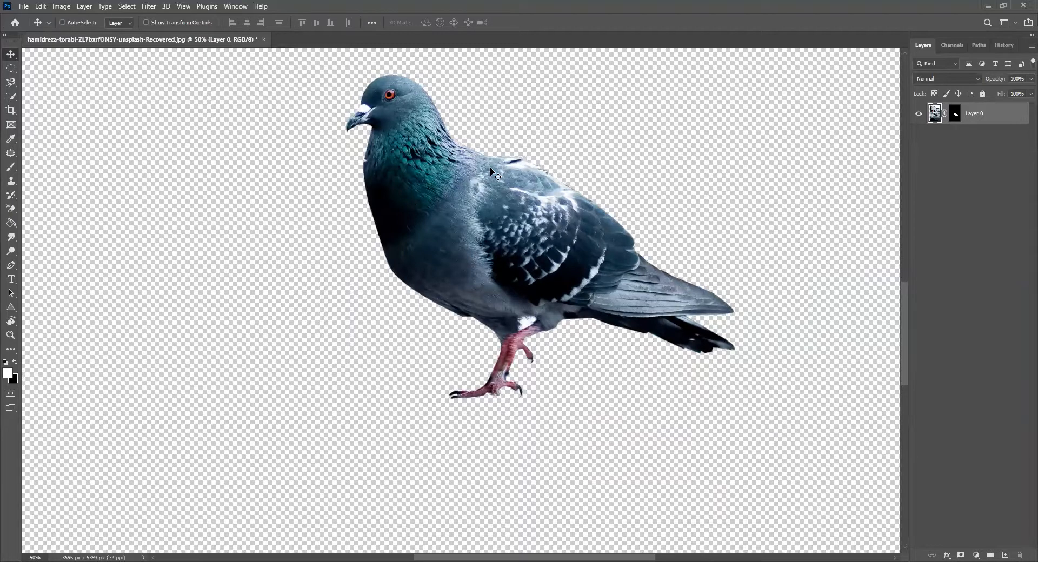
# Set up a Brush of about 9 px with Layer 0's mask active for retouching the pigeon's chest edge.
pyautogui.hotkey('ctrl', '+')
pyautogui.hotkey('ctrl', '+')
pyautogui.hotkey('ctrl', '+')
pyautogui.moveTo(489, 168); pyautogui.dragTo(308, 378)
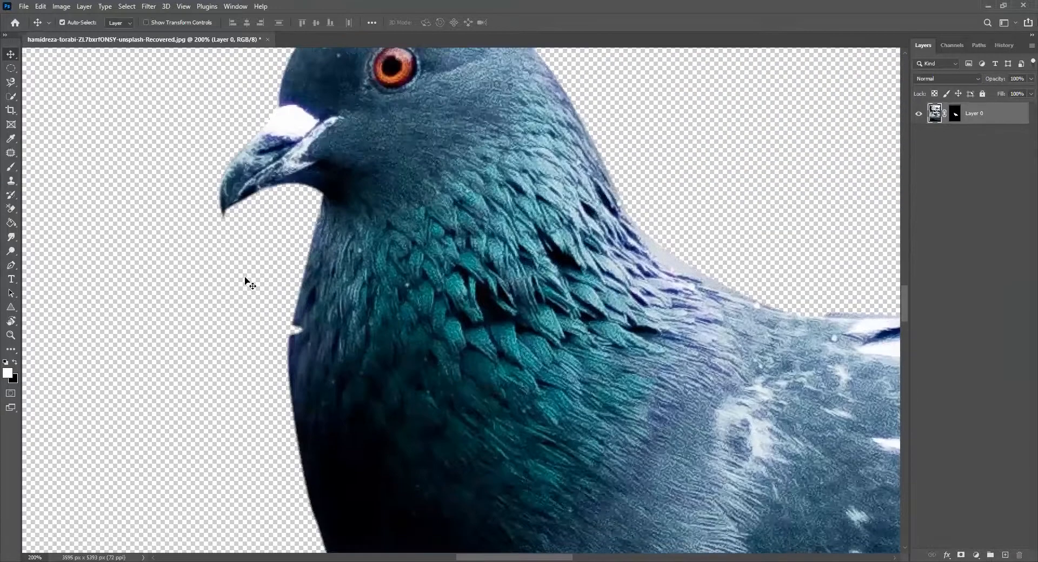
pyautogui.scroll(5, 289, 290)
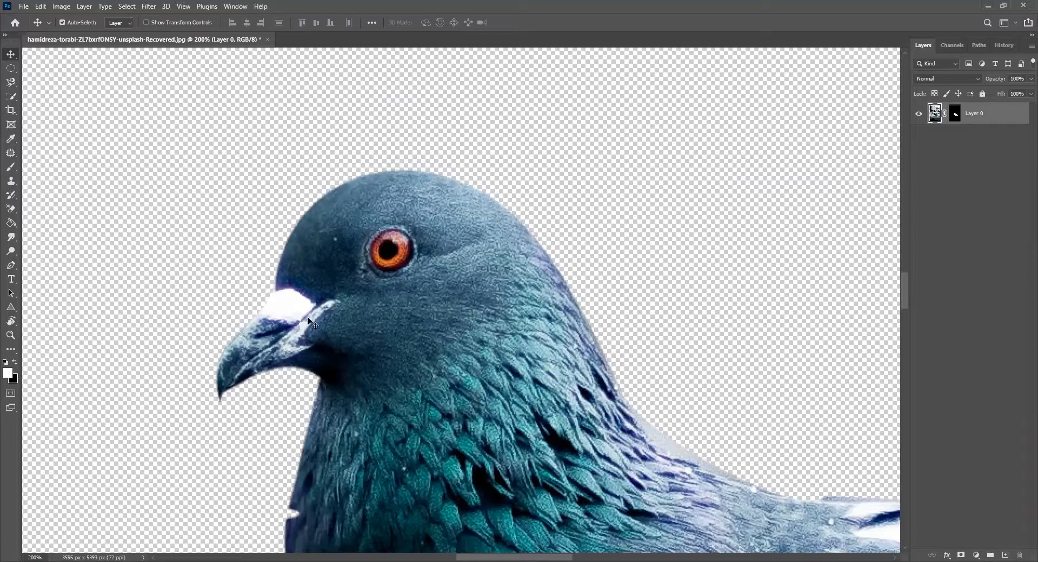
pyautogui.moveTo(357, 430); pyautogui.dragTo(431, 362)
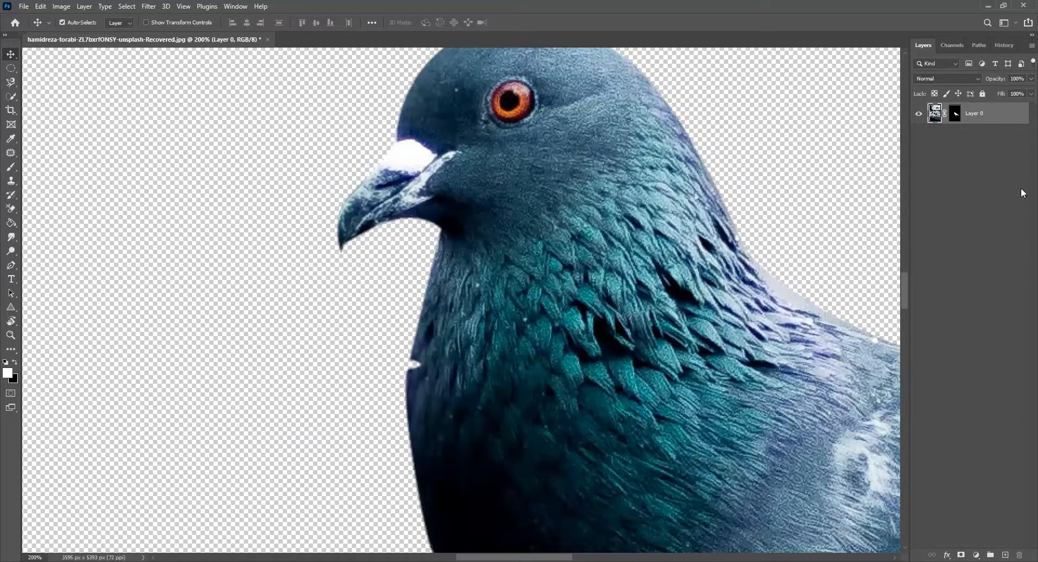
pyautogui.click(12, 168)
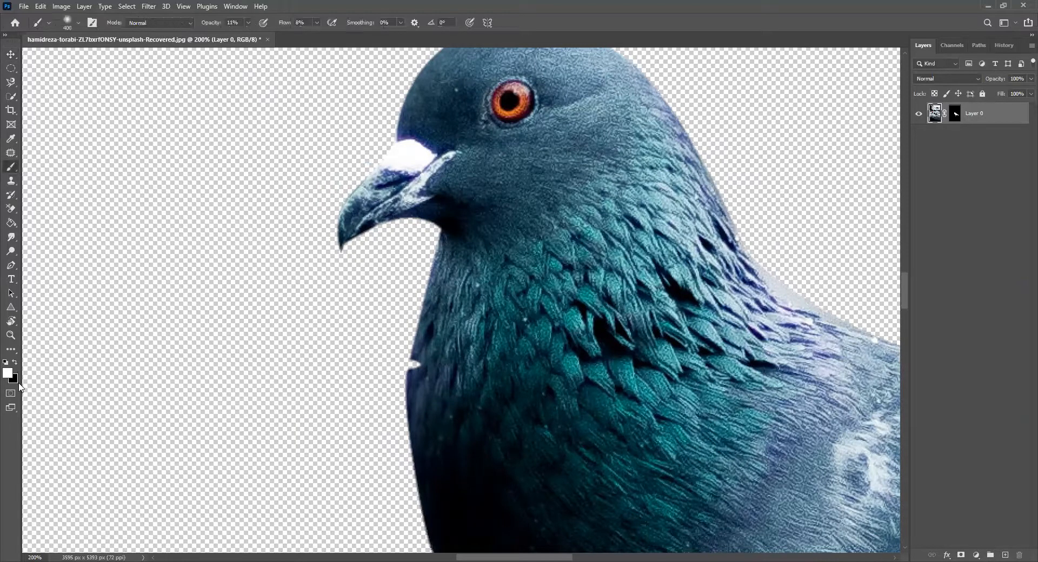
pyautogui.click(16, 362)
pyautogui.press('[')
pyautogui.press('[')
pyautogui.press('[')
pyautogui.press('[')
pyautogui.press('[')
pyautogui.press('[')
pyautogui.press('[')
pyautogui.press('[')
pyautogui.click(955, 116)
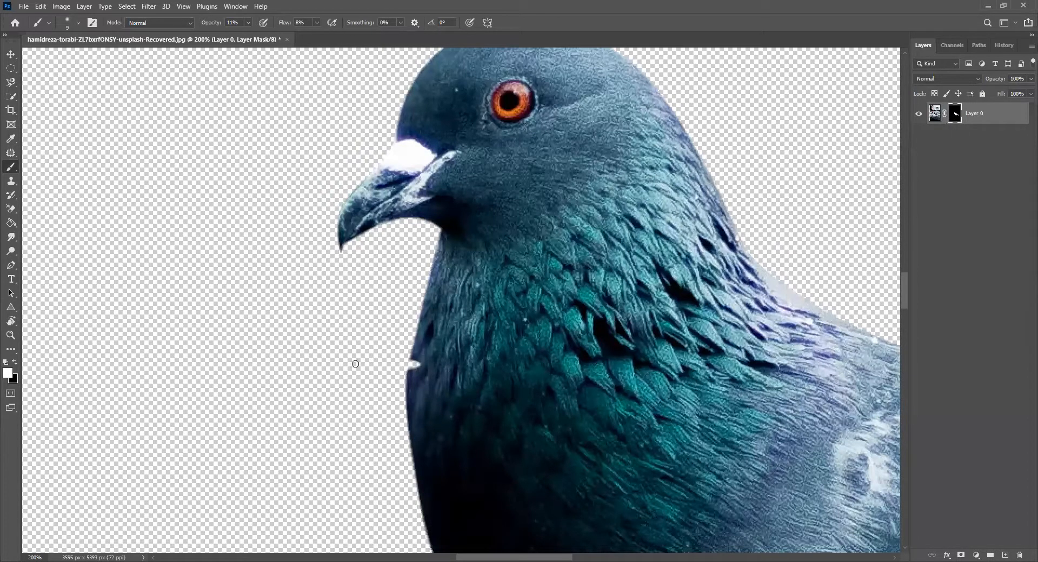
# Try to fix the notch on the pigeon's chest edge by painting white on the layer mask with a 20 px brush.
pyautogui.moveTo(248, 23); pyautogui.dragTo(8, 363)
pyautogui.click(14, 364)
pyautogui.press(']')
pyautogui.press(']')
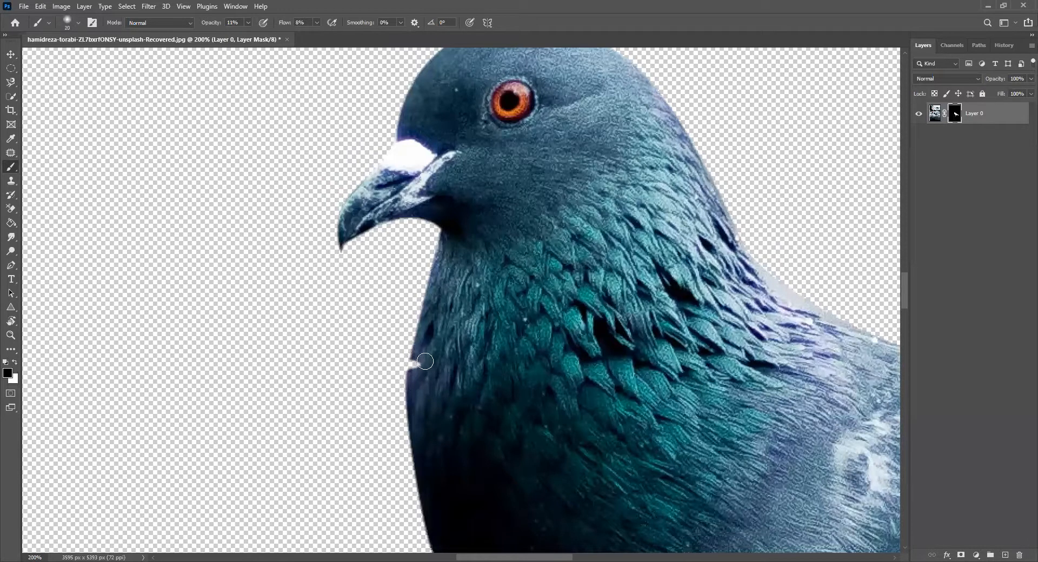
pyautogui.click(14, 362)
pyautogui.moveTo(421, 339)
pyautogui.mouseDown()
pyautogui.moveTo(419, 365)
pyautogui.moveTo(425, 356)
pyautogui.mouseUp()
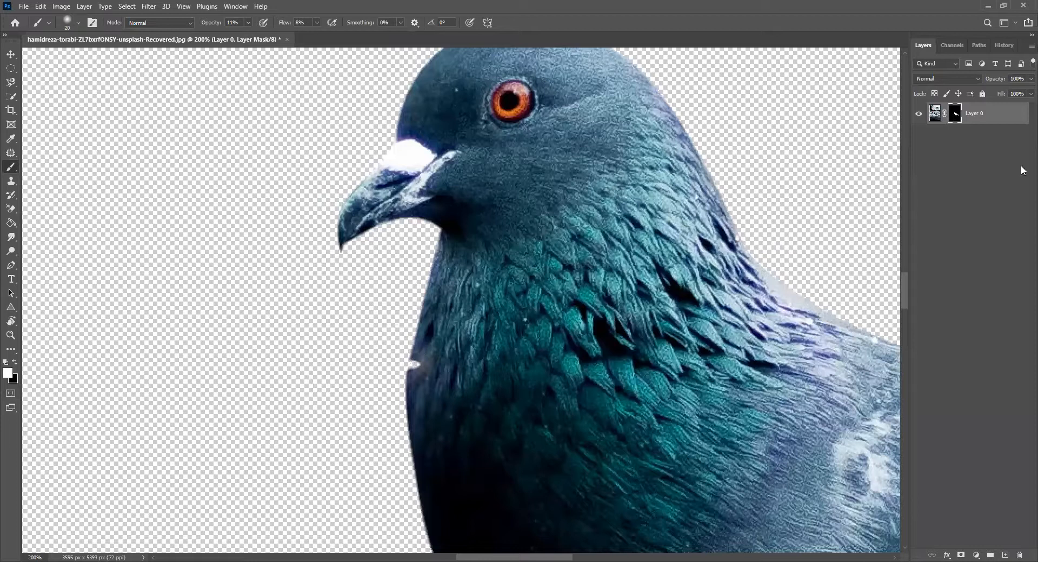
# Add a vector mask to Layer 0 and try painting black on the layer mask beside the chest notch.
pyautogui.click(933, 115)
pyautogui.click(955, 120)
pyautogui.click(963, 553)
pyautogui.click(955, 115)
pyautogui.click(15, 362)
pyautogui.click(422, 379)
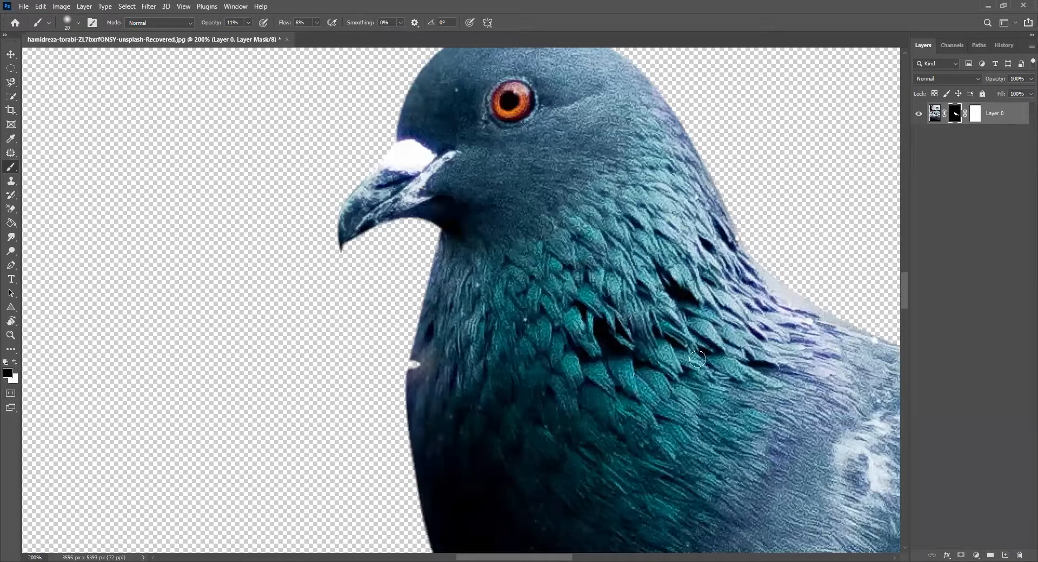
# Save Layer 0's vector mask as a separate path.
pyautogui.click(977, 45)
pyautogui.click(919, 89)
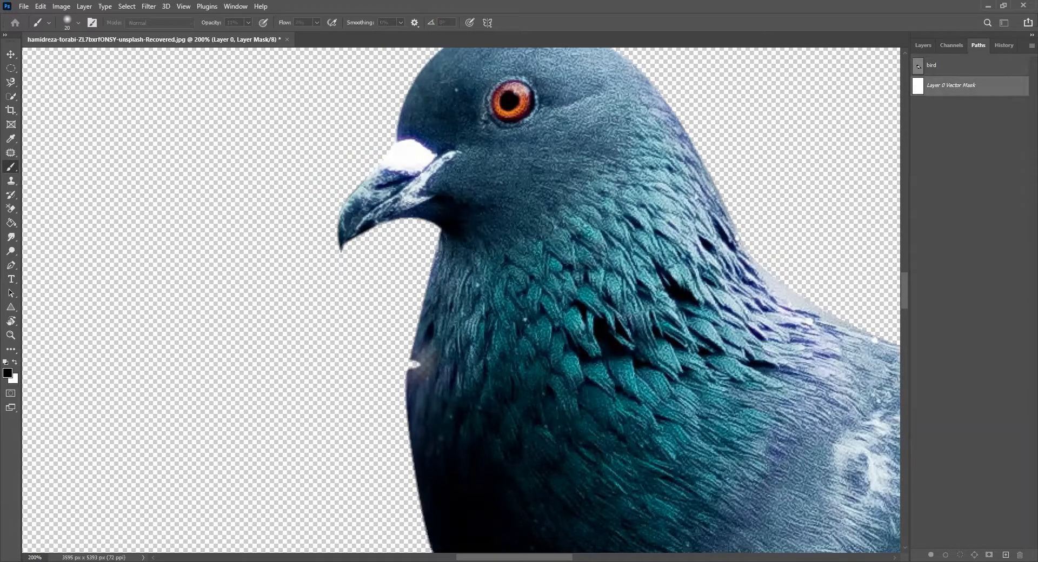
pyautogui.press('Return')
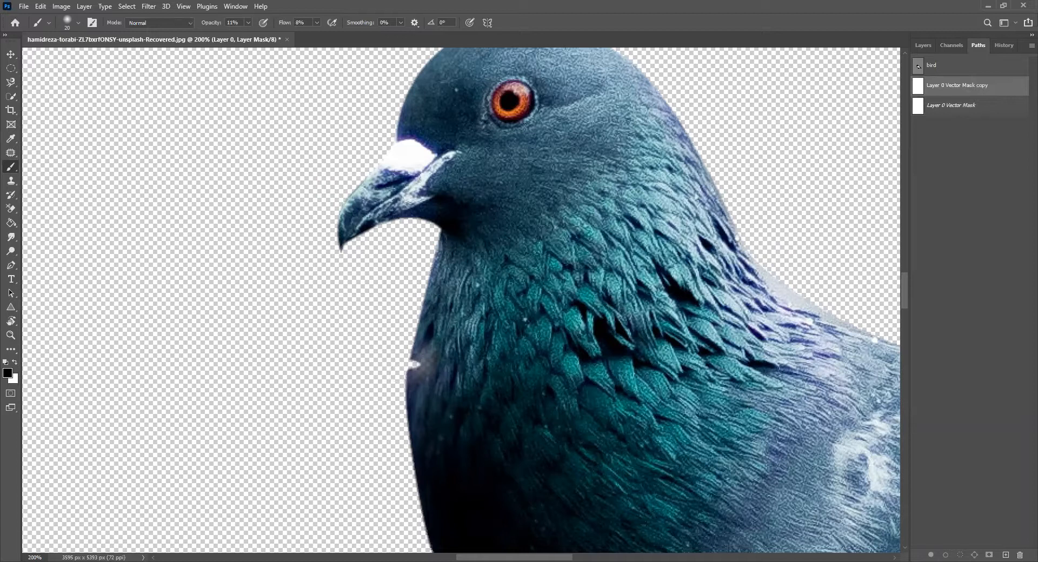
# Inspect the image channels and Layer 0's two masks.
pyautogui.click(15, 362)
pyautogui.click(998, 45)
pyautogui.click(955, 44)
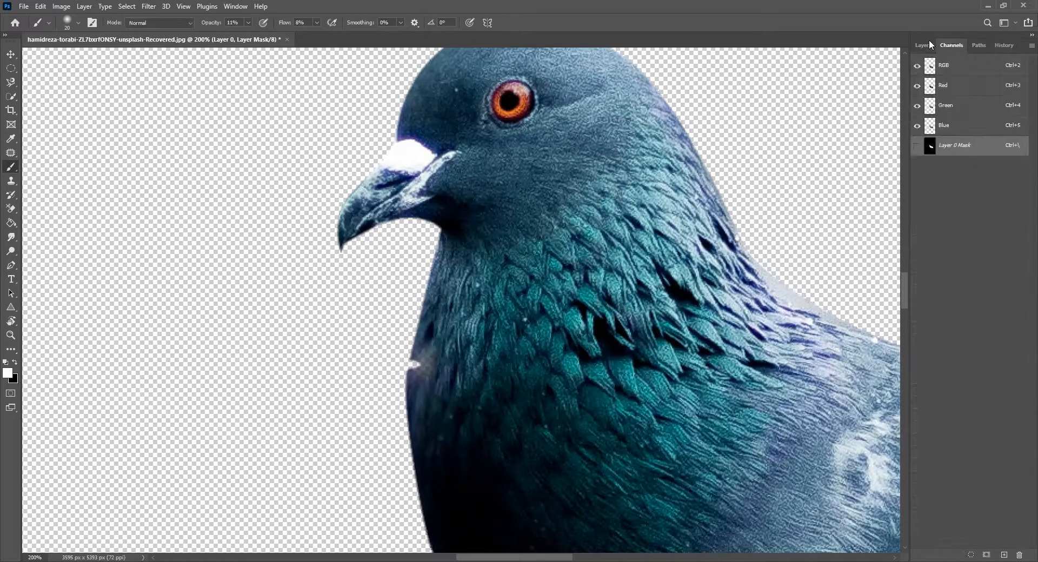
pyautogui.click(924, 45)
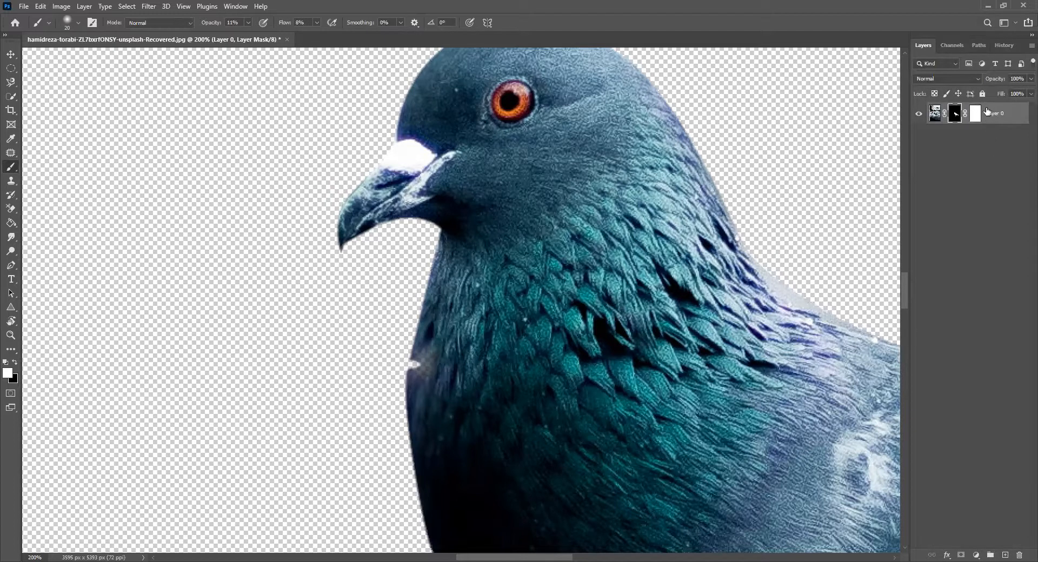
pyautogui.click(975, 118)
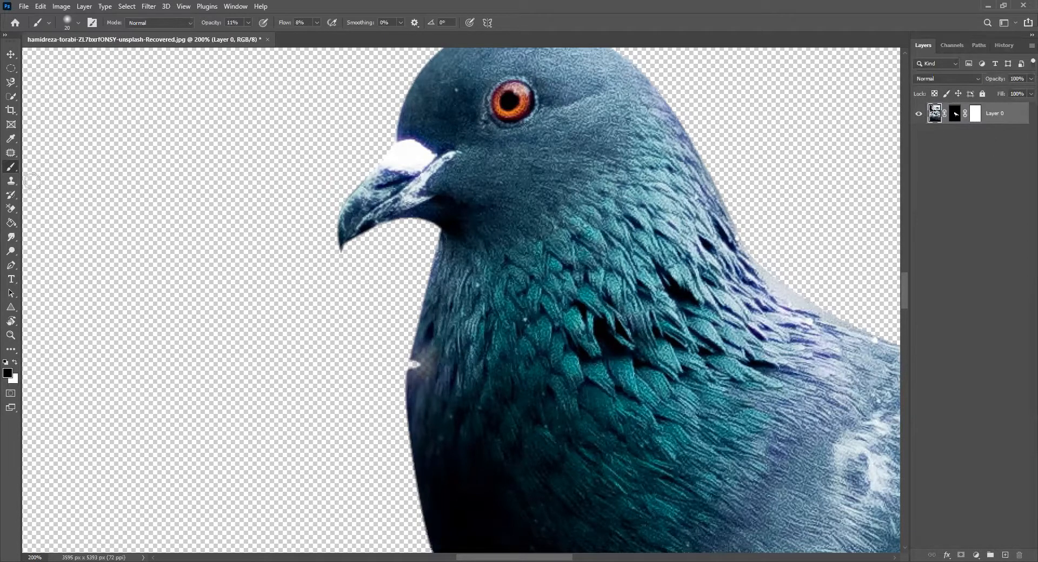
# Display the bird path and compare its position with the cut-out pigeon.
pyautogui.click(977, 46)
pyautogui.click(922, 67)
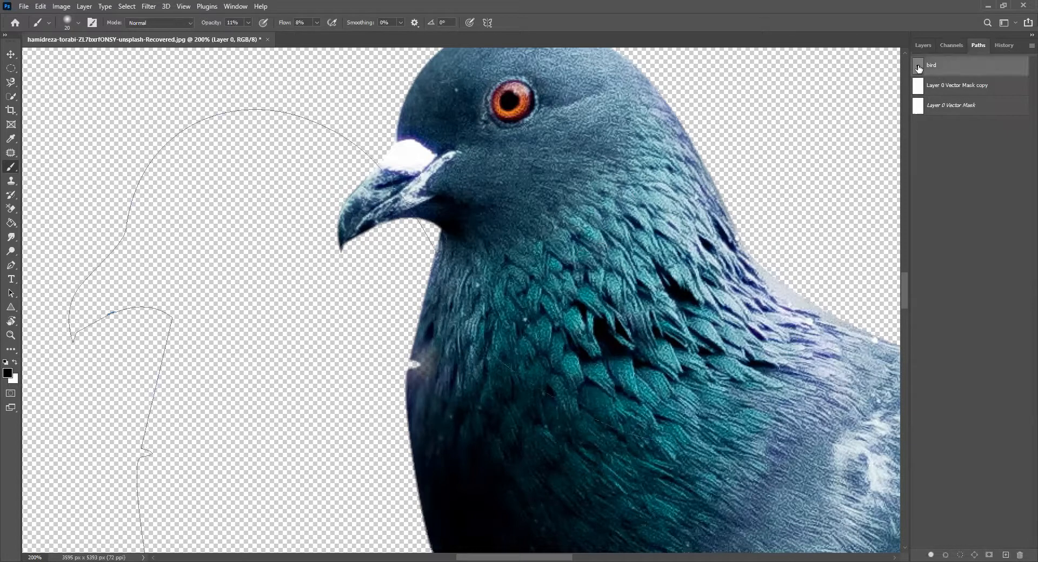
pyautogui.scroll(-2, 666, 171)
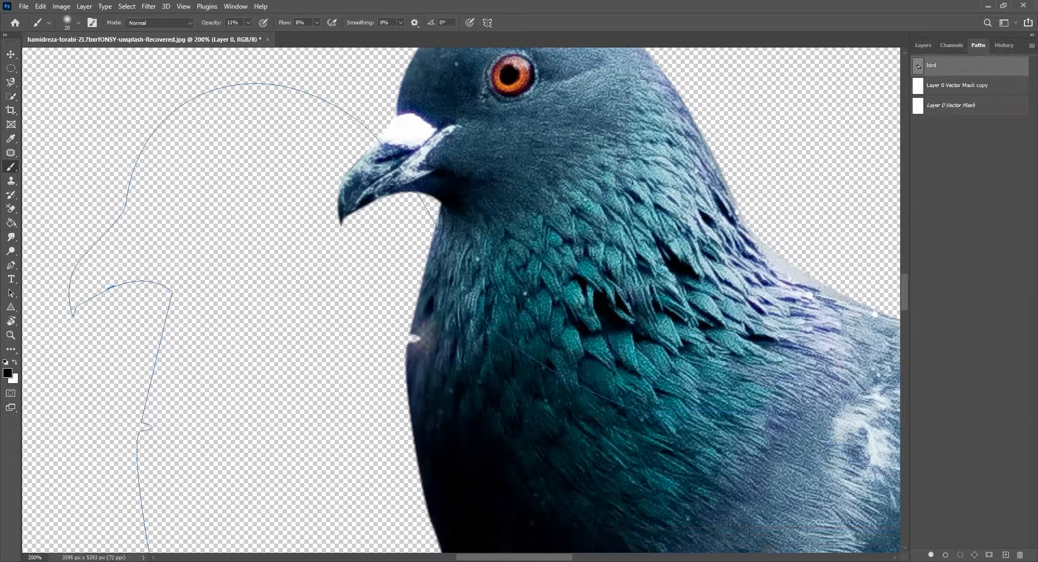
pyautogui.hotkey('ctrl', '-')
pyautogui.hotkey('ctrl', '-')
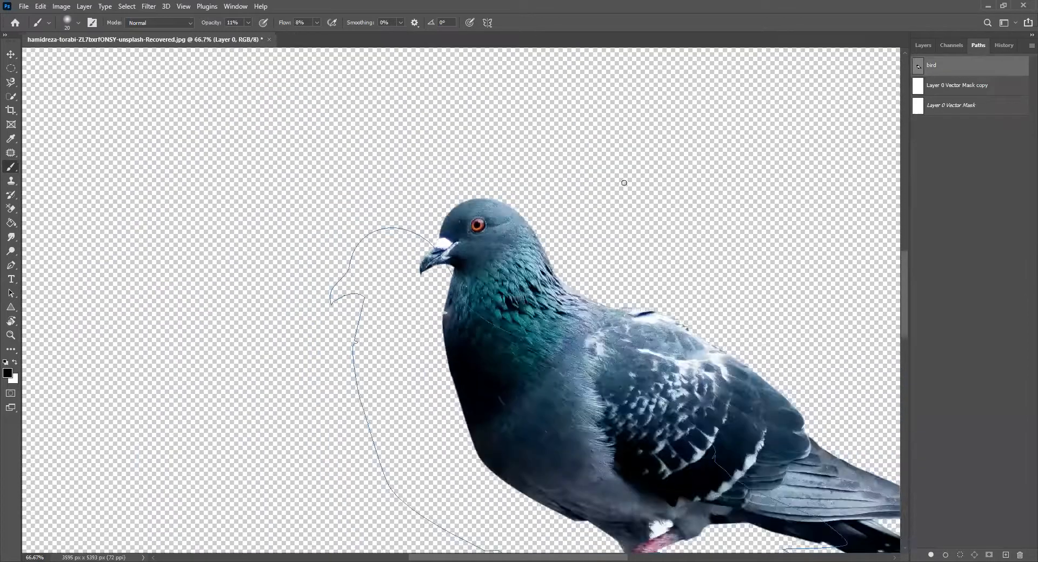
pyautogui.scroll(-5, 608, 193)
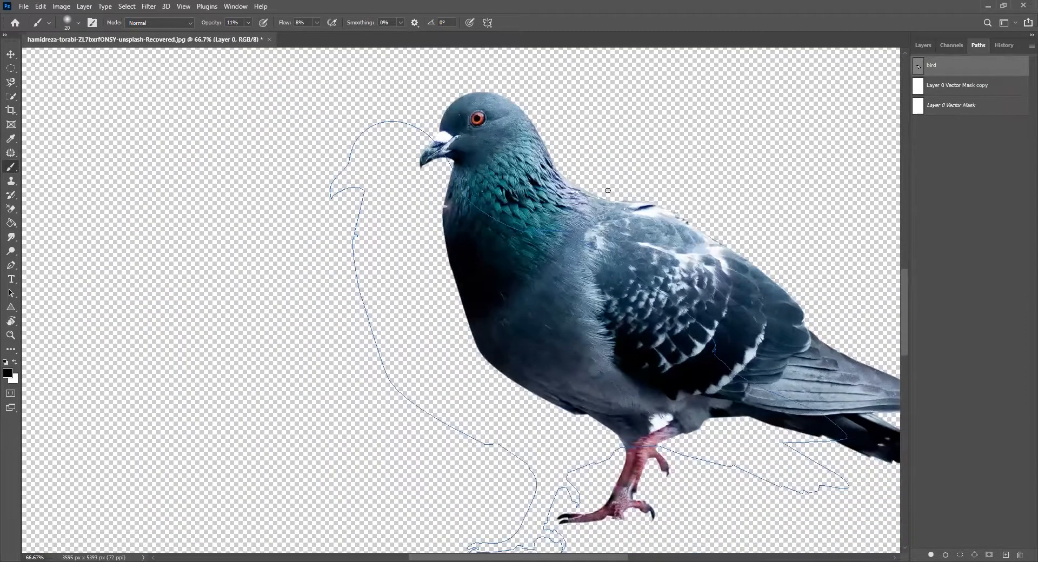
# Revert the document history to the Add Layer Mask state and display the bird path around the pigeon.
pyautogui.click(1004, 45)
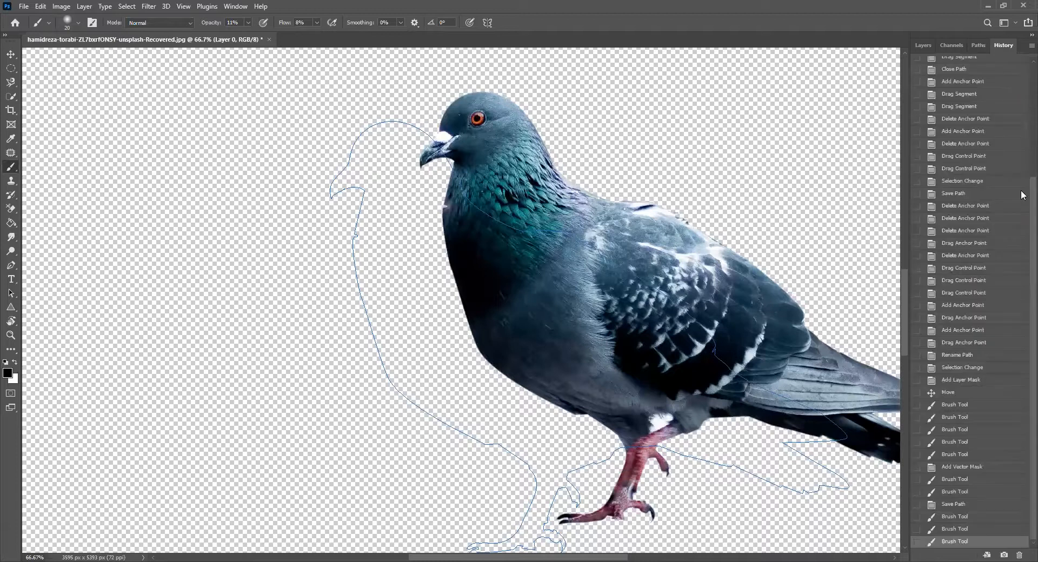
pyautogui.click(951, 381)
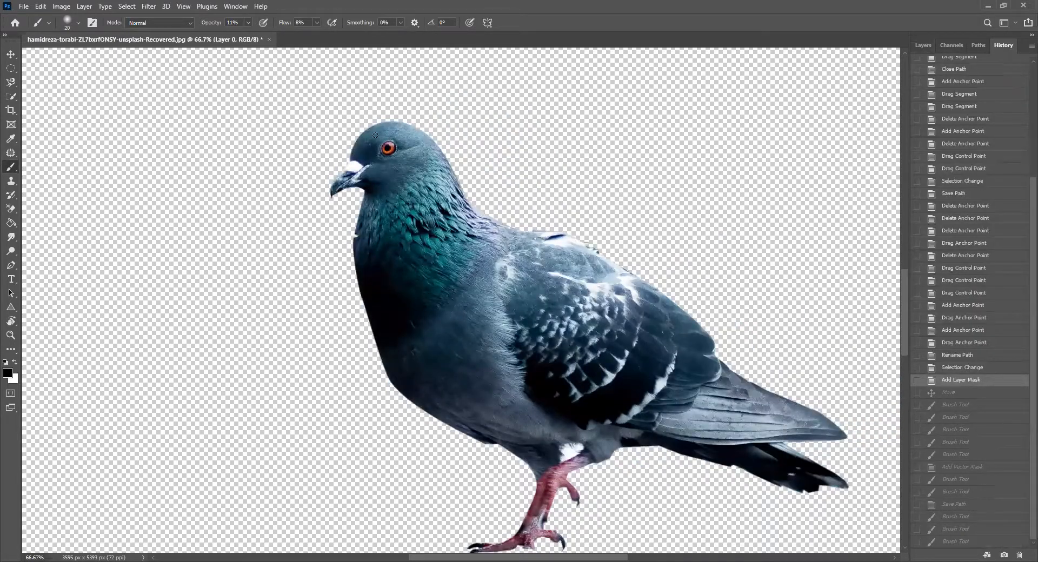
pyautogui.click(979, 46)
pyautogui.doubleClick(918, 65)
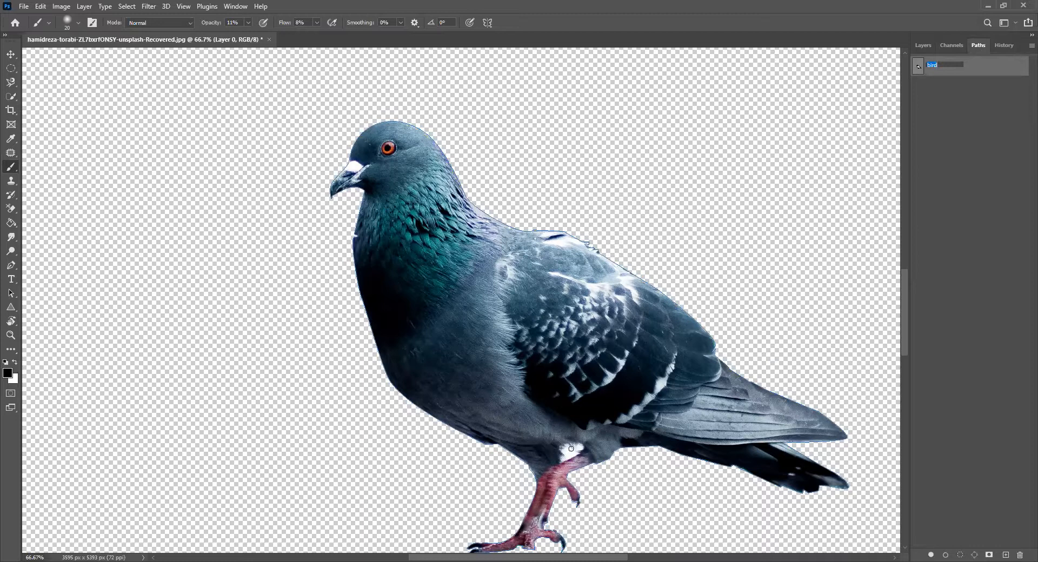
# Activate Layer 0's mask, examine the cut-out edges around the legs and tail, and hide the bird path.
pyautogui.click(923, 46)
pyautogui.click(955, 113)
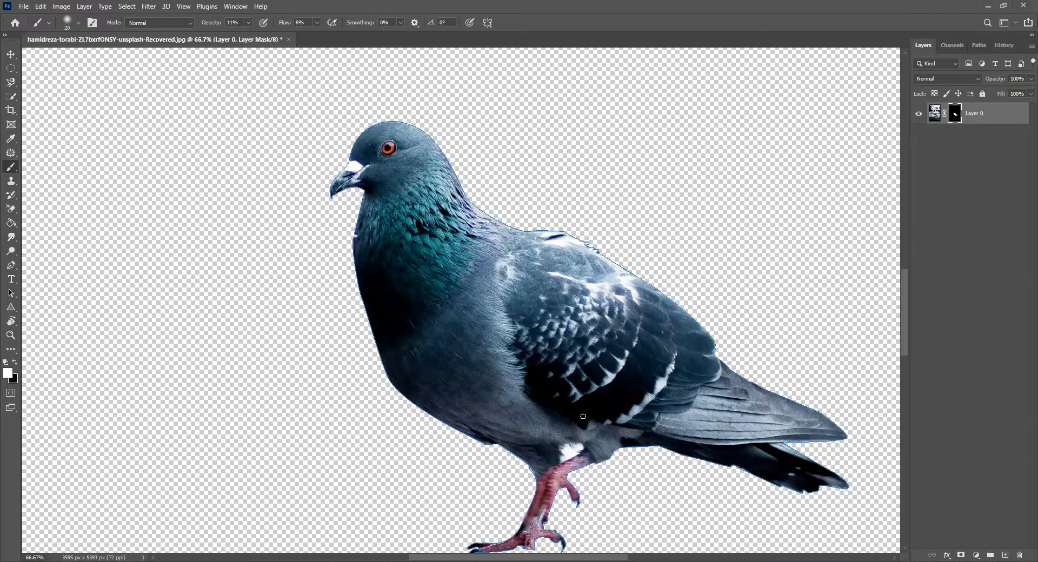
pyautogui.moveTo(724, 428); pyautogui.dragTo(676, 304)
pyautogui.hotkey('ctrl', '+')
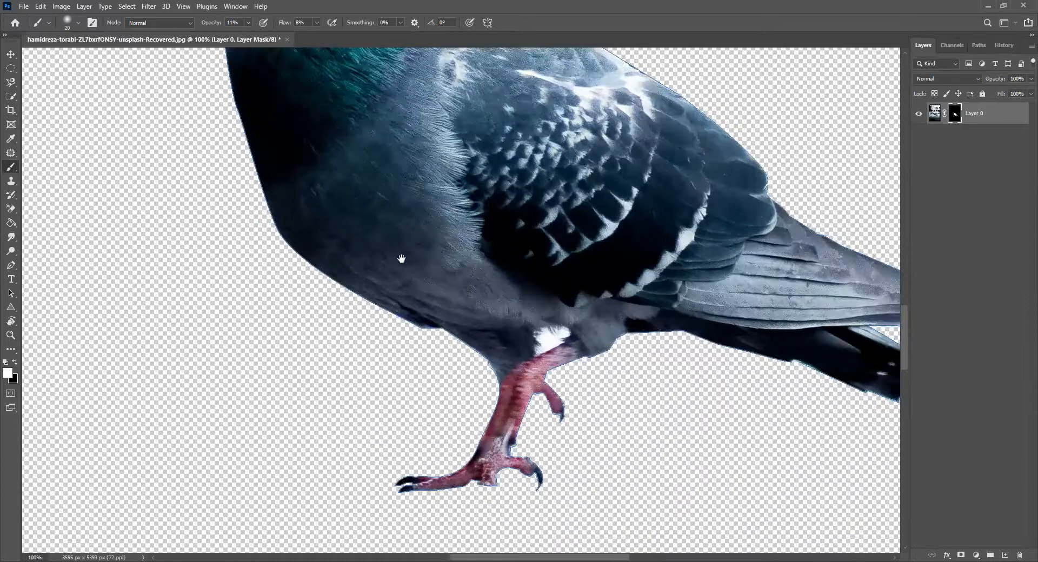
pyautogui.moveTo(625, 341); pyautogui.dragTo(367, 284)
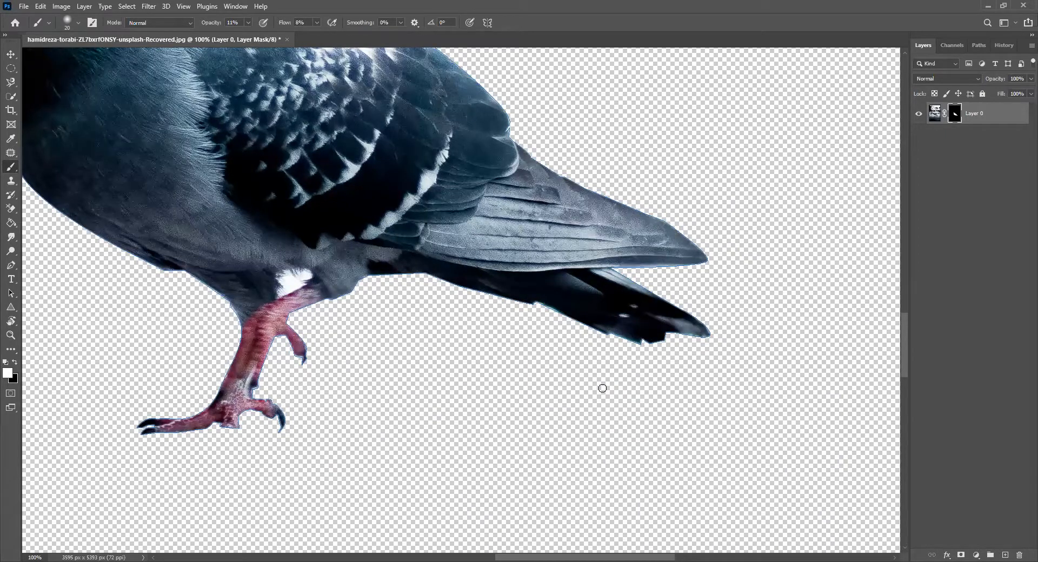
pyautogui.hotkey('ctrl', '+')
pyautogui.hotkey('ctrl', '+')
pyautogui.moveTo(748, 391); pyautogui.dragTo(320, 301)
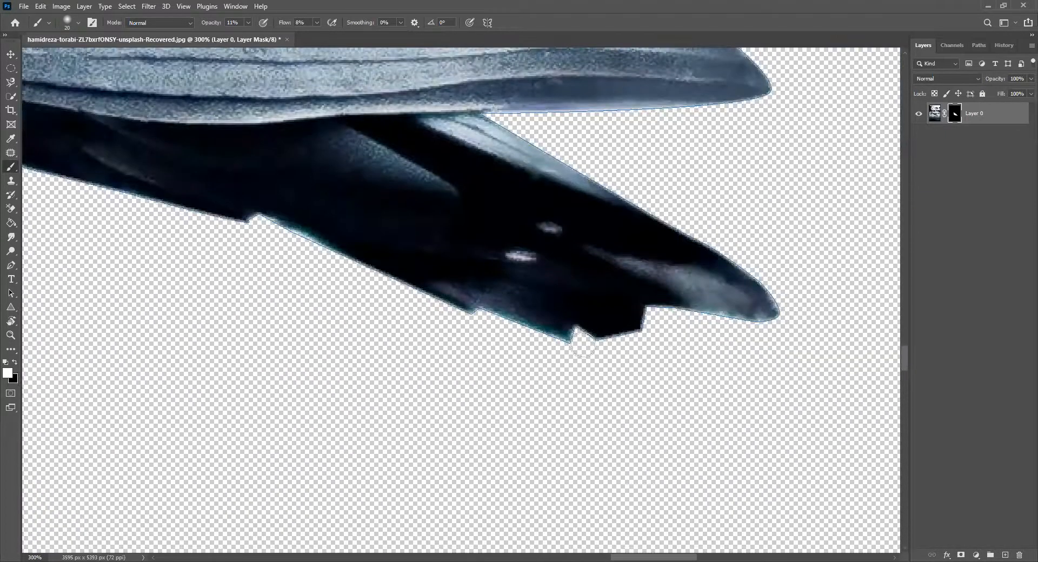
pyautogui.click(979, 46)
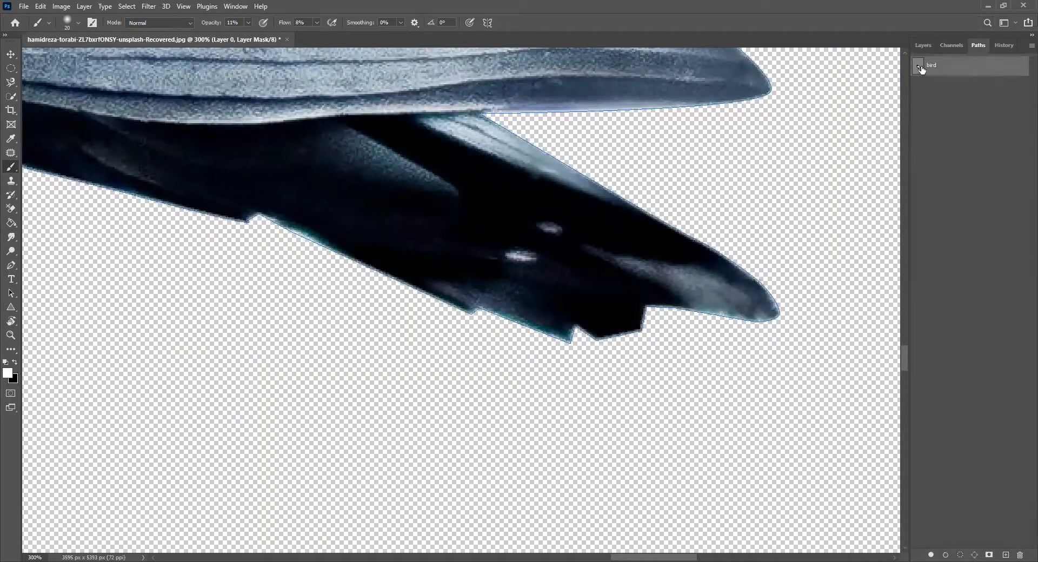
pyautogui.click(972, 124)
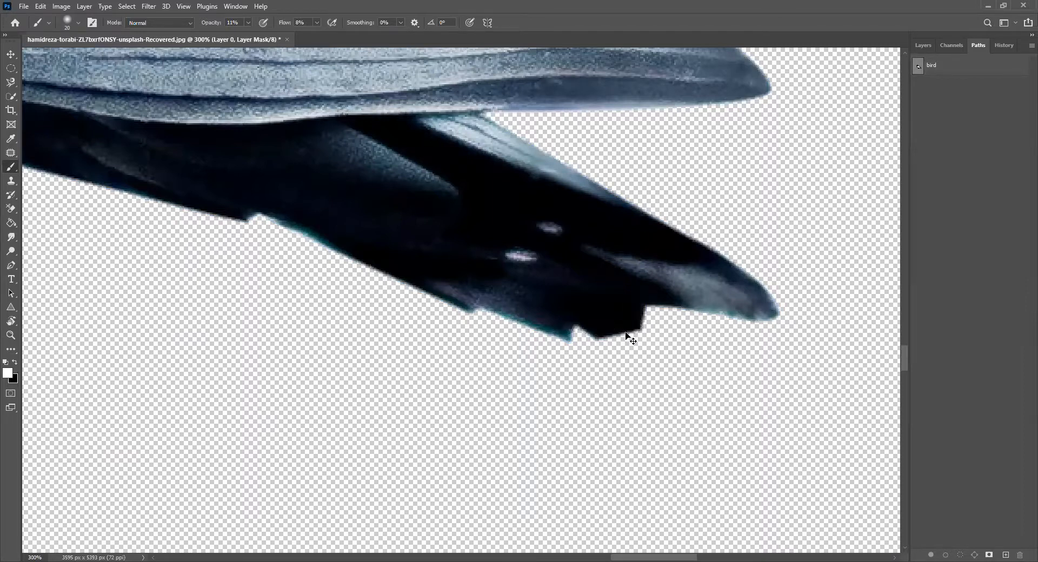
# Flatten the image and revert the document history to the Add Layer Mask state.
pyautogui.hotkey('ctrl', '-')
pyautogui.hotkey('ctrl', '-')
pyautogui.hotkey('ctrl', '-')
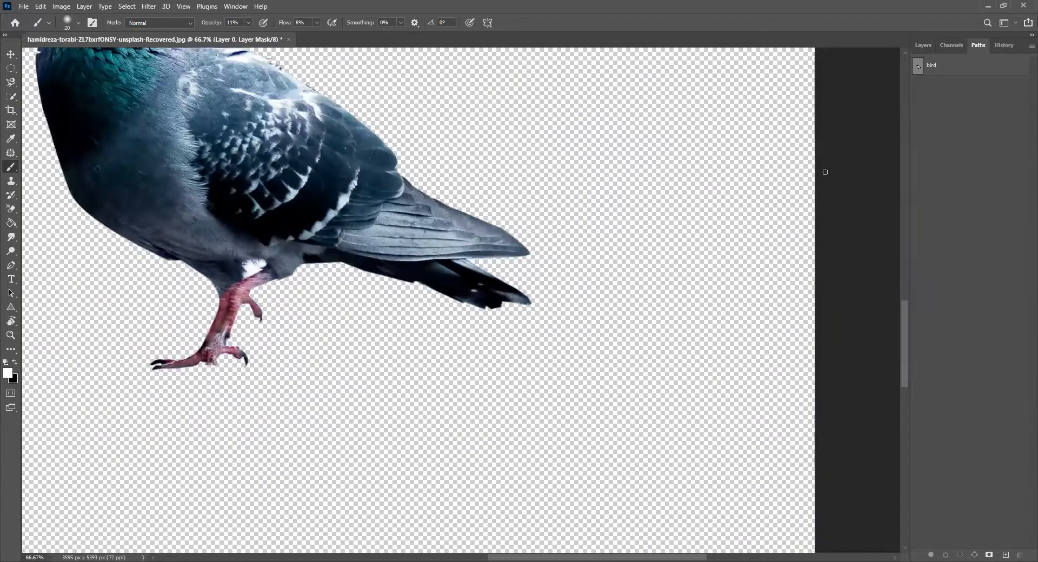
pyautogui.click(925, 46)
pyautogui.moveTo(363, 234)
pyautogui.mouseDown()
pyautogui.moveTo(647, 304)
pyautogui.moveTo(755, 347)
pyautogui.mouseUp()
pyautogui.click(82, 6)
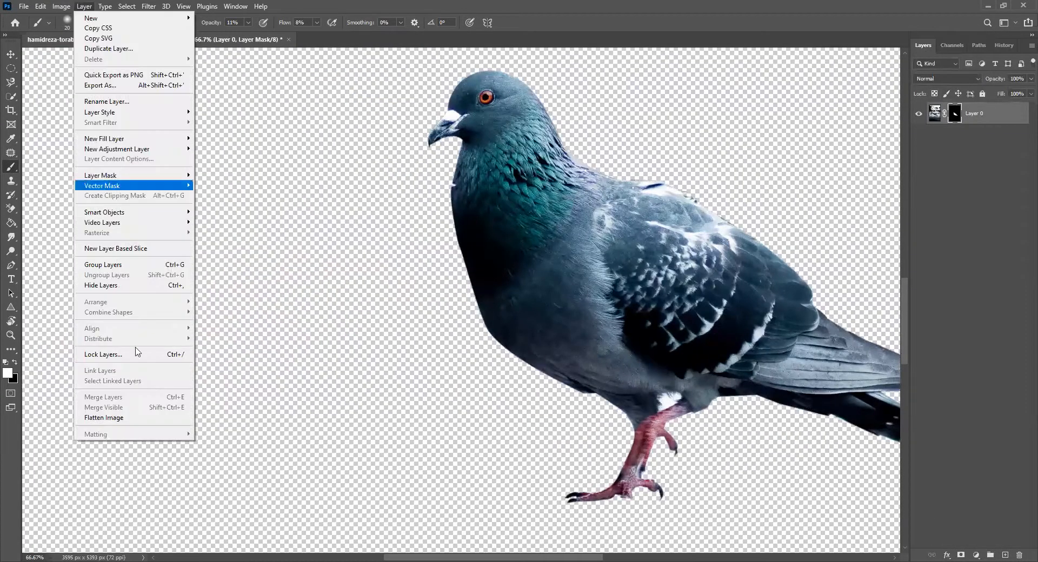
pyautogui.click(138, 422)
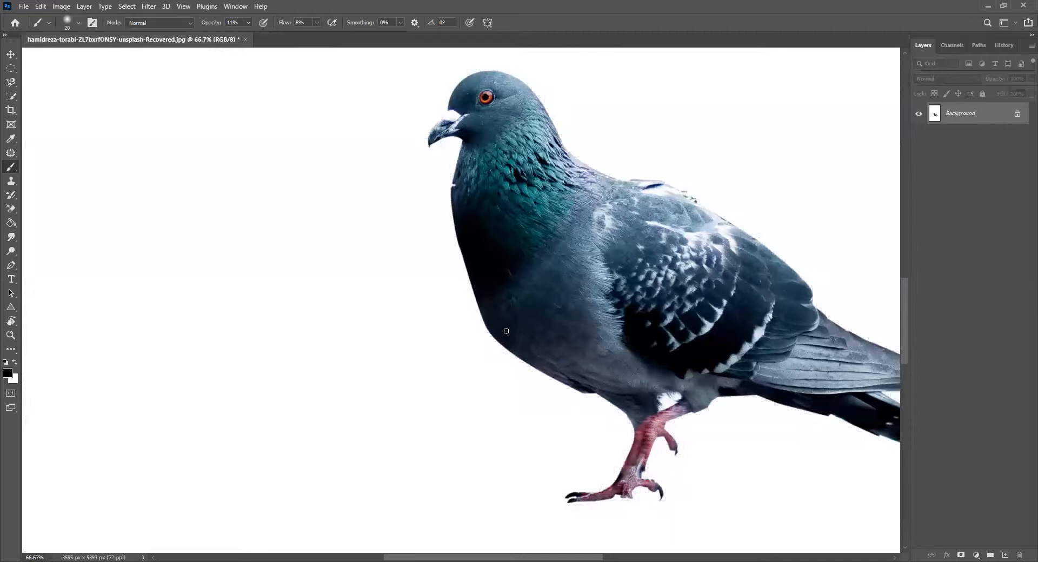
pyautogui.scroll(-3, 496, 344)
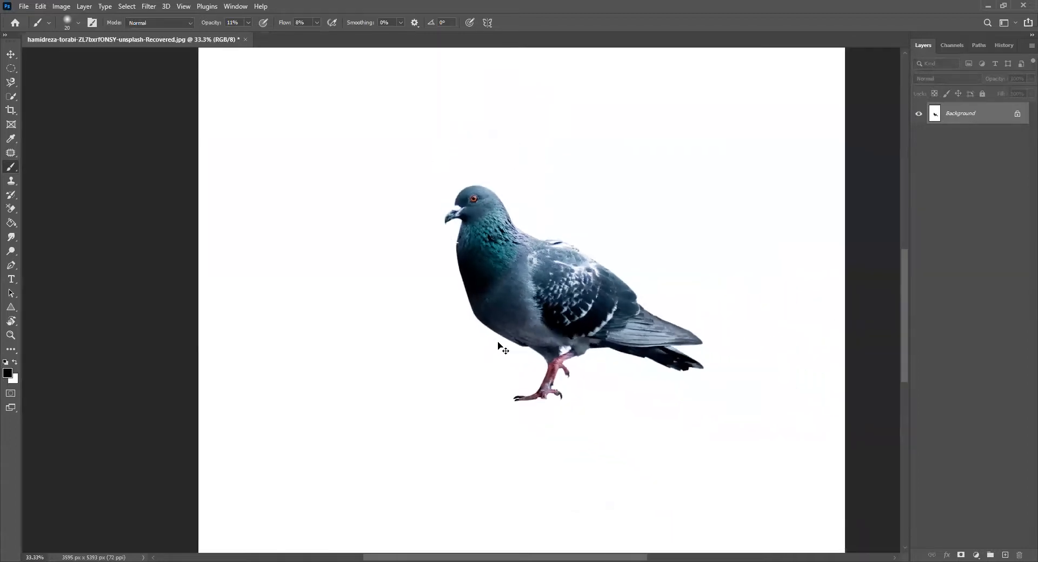
pyautogui.scroll(1, 679, 468)
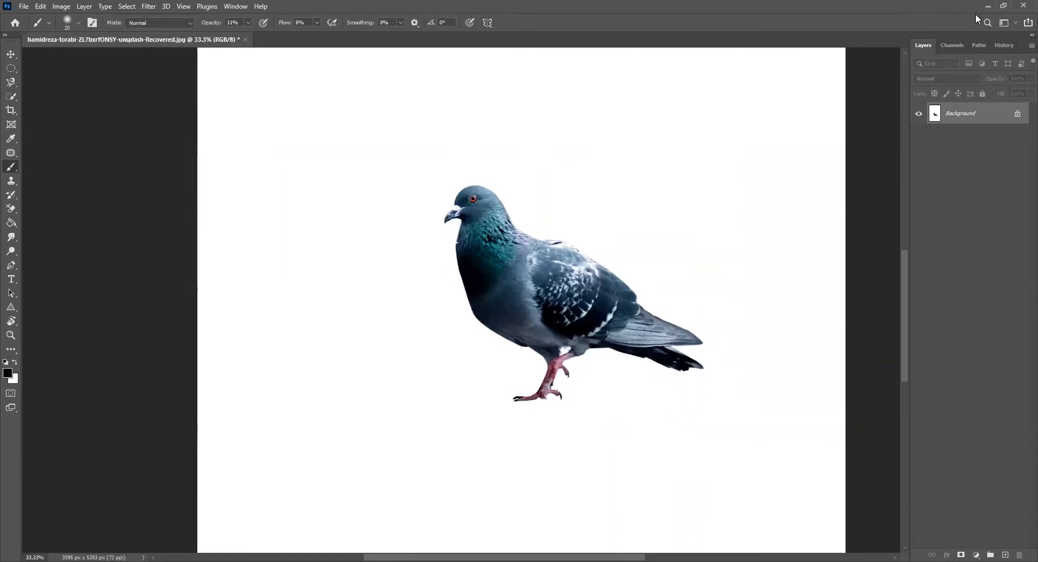
pyautogui.click(1005, 45)
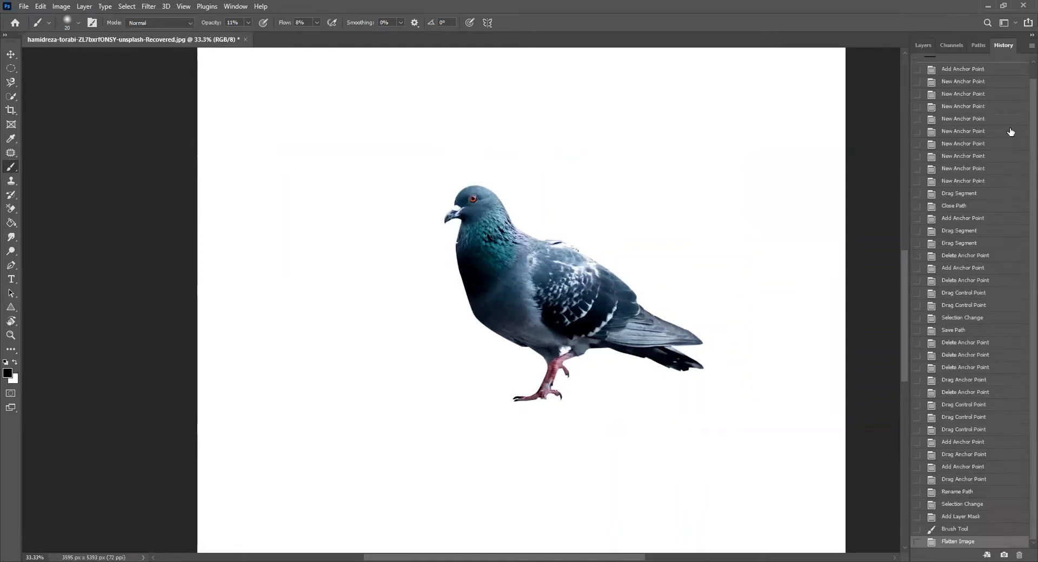
pyautogui.click(977, 518)
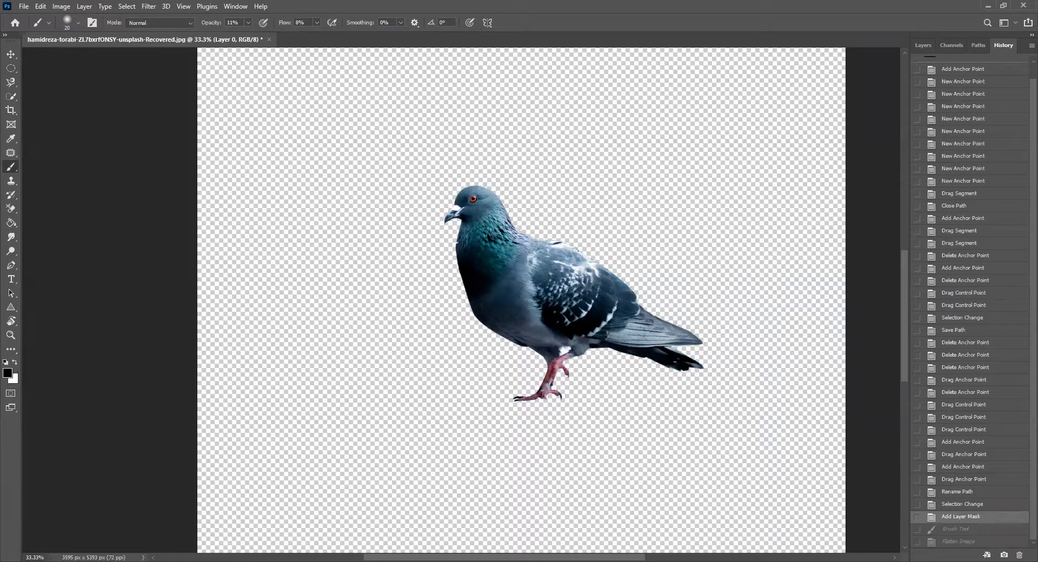
pyautogui.click(26, 7)
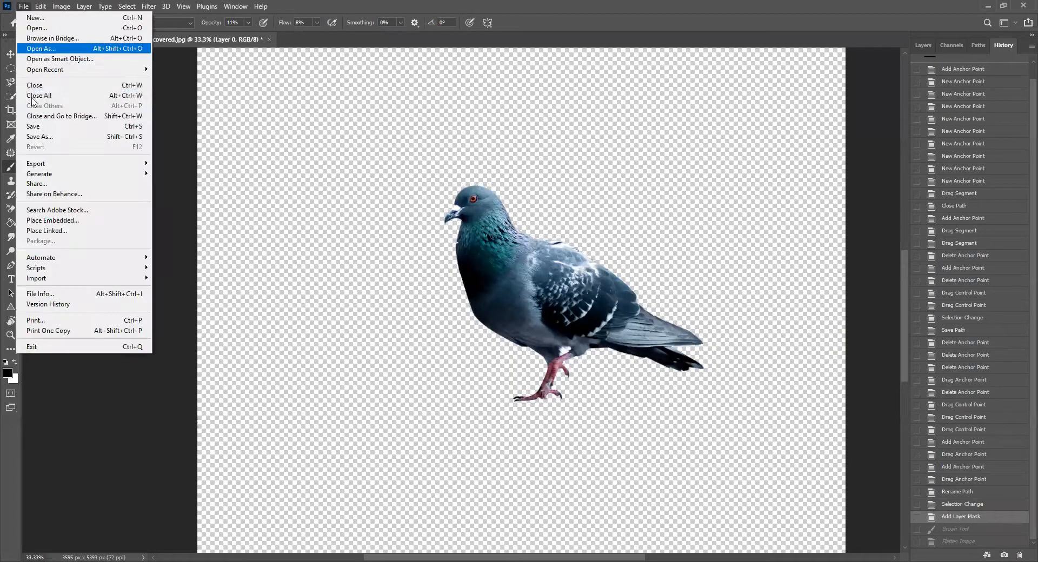
pyautogui.click(40, 138)
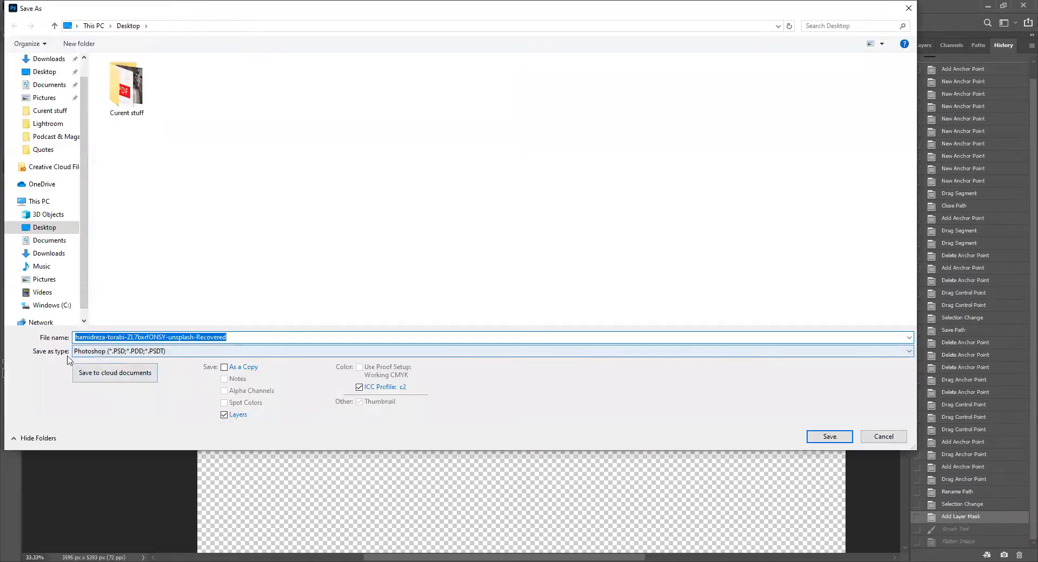
pyautogui.click(188, 351)
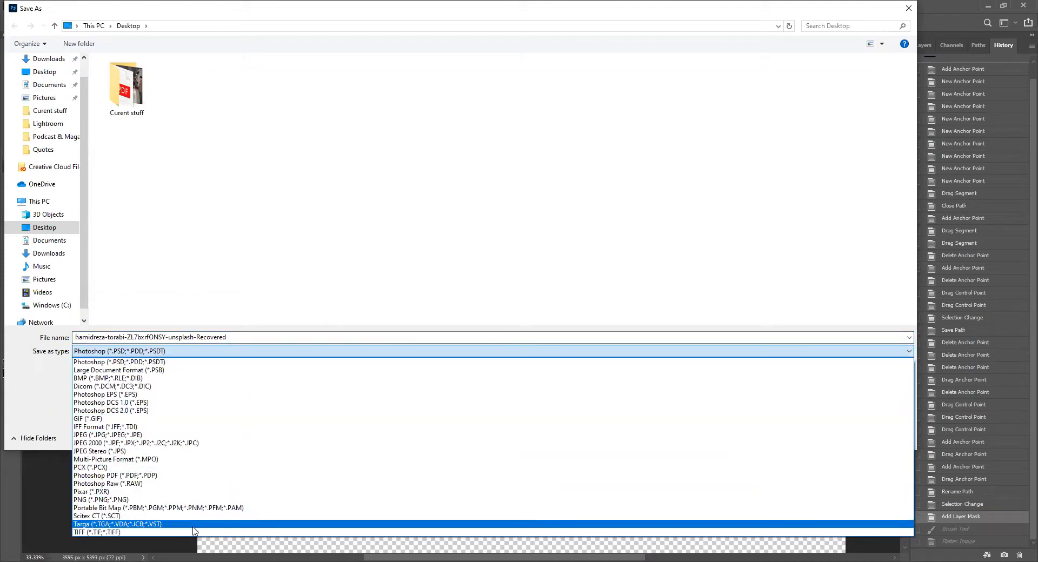
pyautogui.click(157, 533)
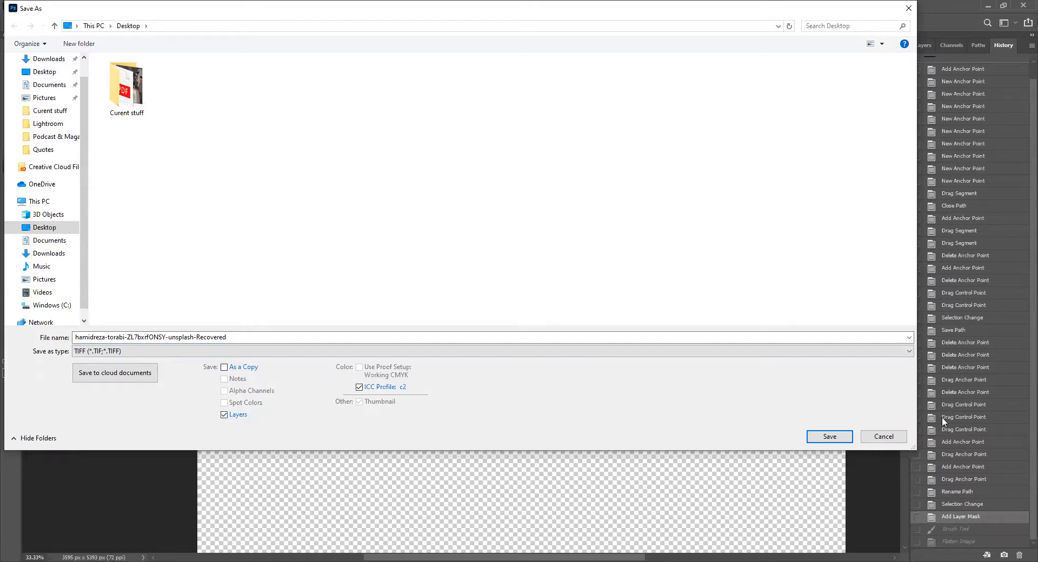
pyautogui.click(884, 437)
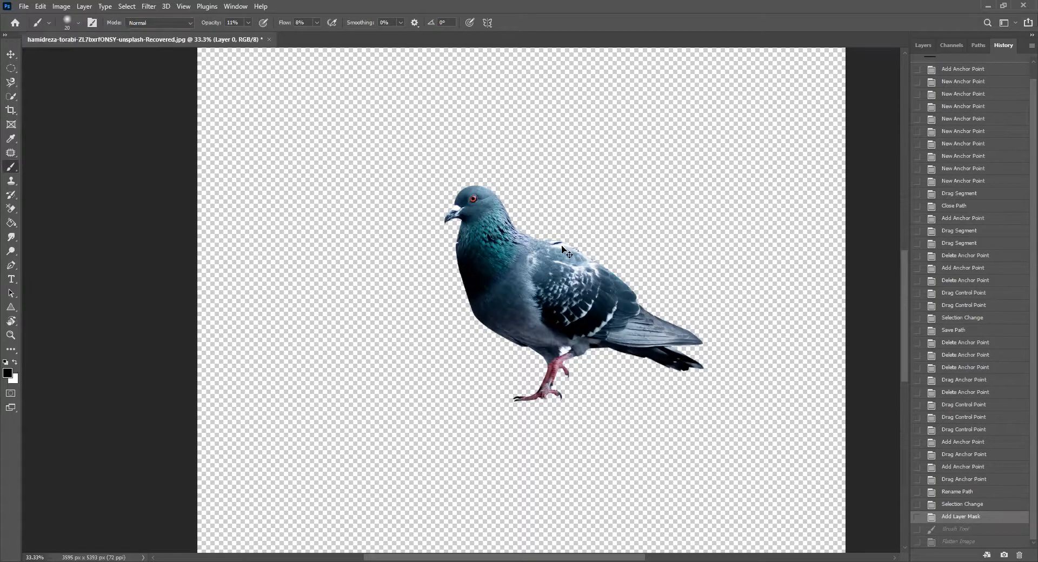
# Reposition the cut-out pigeon near the centre of the canvas with the Move tool.
pyautogui.hotkey('ctrl', '-')
pyautogui.hotkey('ctrl', '-')
pyautogui.hotkey('ctrl', '+')
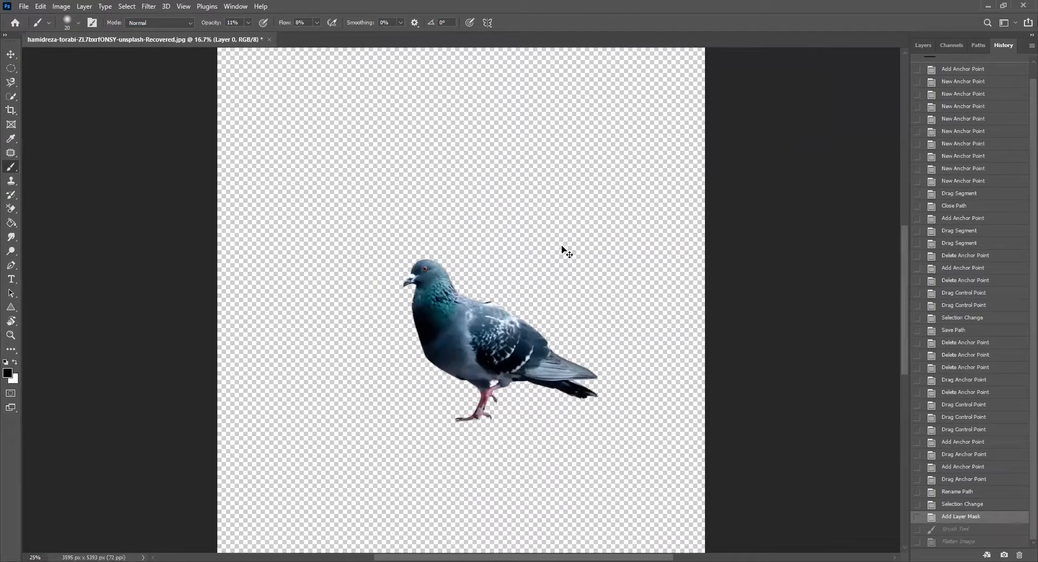
pyautogui.hotkey('ctrl', '+')
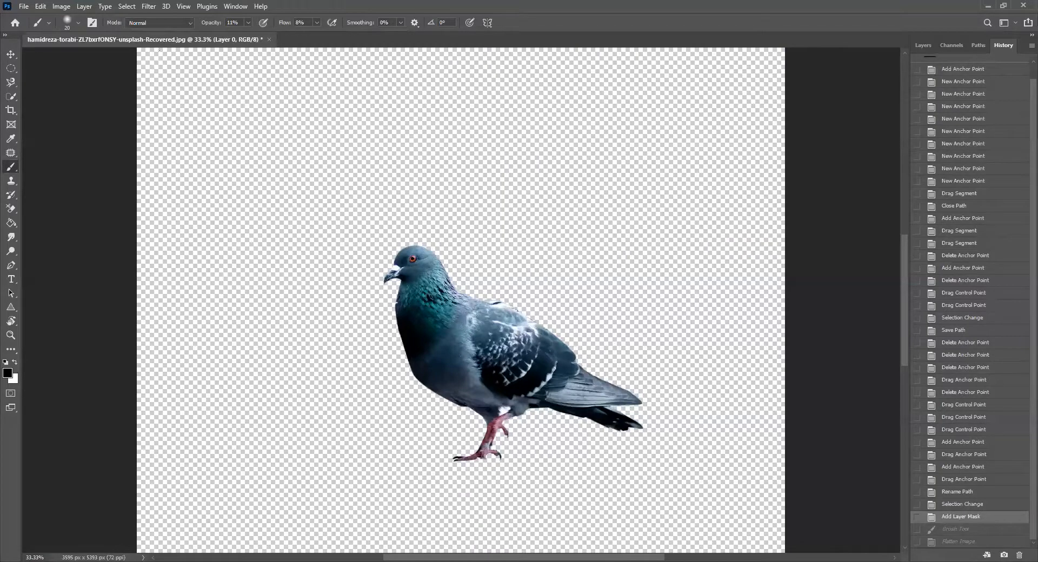
pyautogui.press('v')
pyautogui.moveTo(544, 377)
pyautogui.mouseDown()
pyautogui.moveTo(592, 230)
pyautogui.moveTo(452, 230)
pyautogui.moveTo(433, 288)
pyautogui.moveTo(398, 305)
pyautogui.moveTo(454, 309)
pyautogui.moveTo(488, 274)
pyautogui.moveTo(520, 287)
pyautogui.mouseUp()
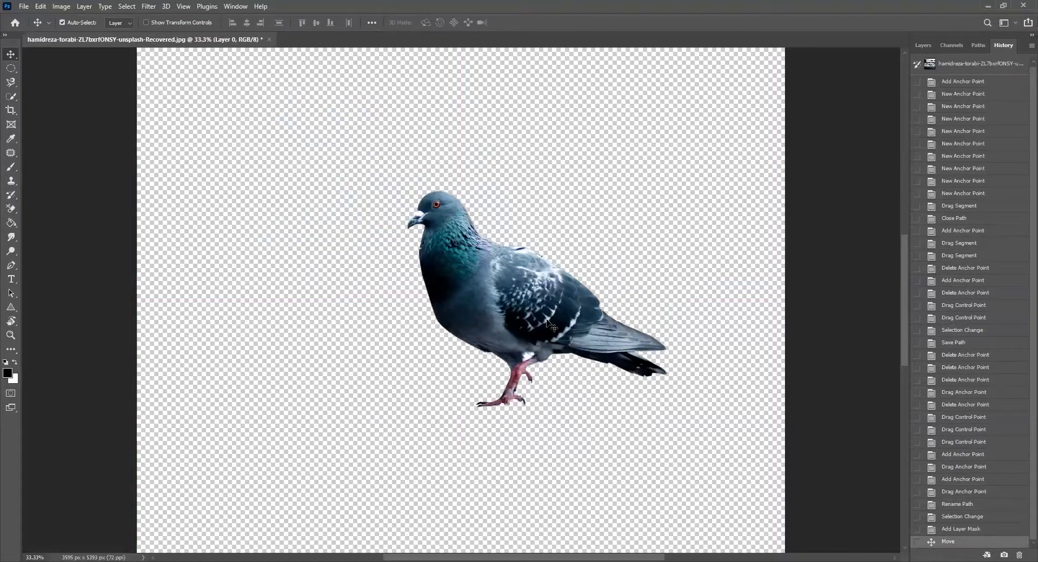
pyautogui.hotkey('ctrl', '-')
pyautogui.hotkey('ctrl', '-')
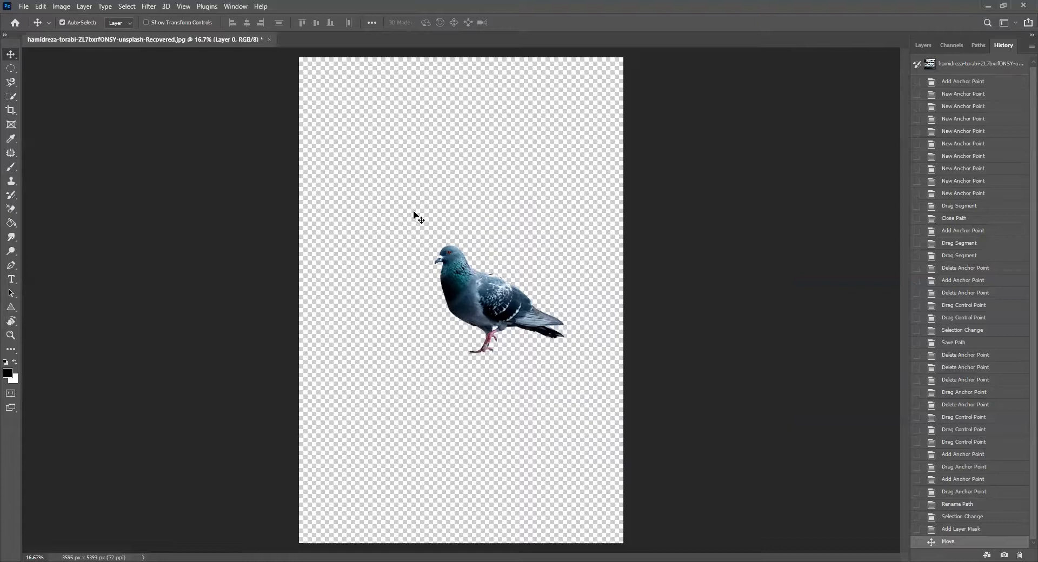
pyautogui.moveTo(508, 287); pyautogui.dragTo(473, 329)
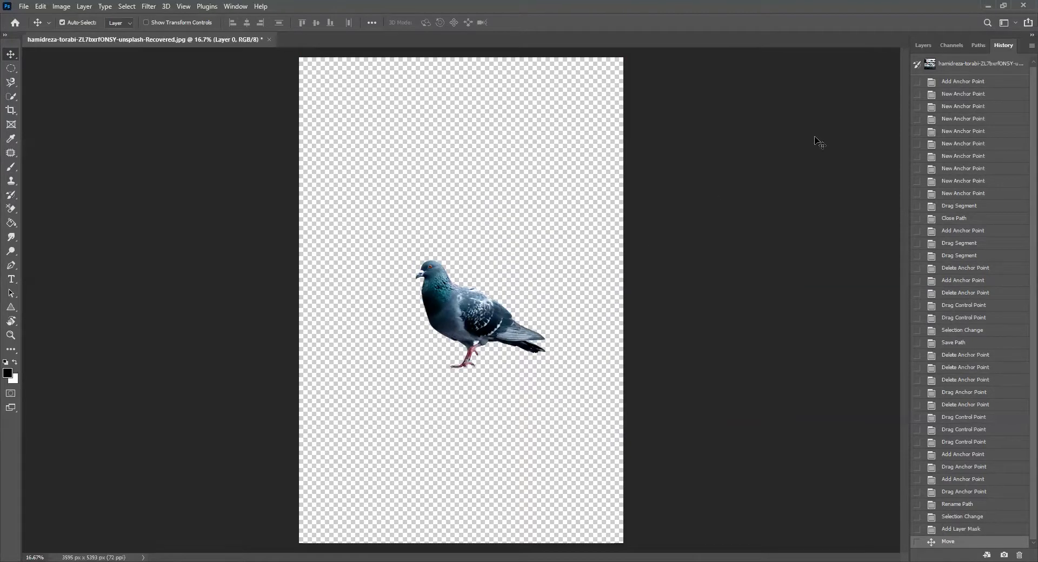
# Display the layer list and shift the masked pigeon on Layer 0 slightly up and to the left on the canvas.
pyautogui.click(924, 45)
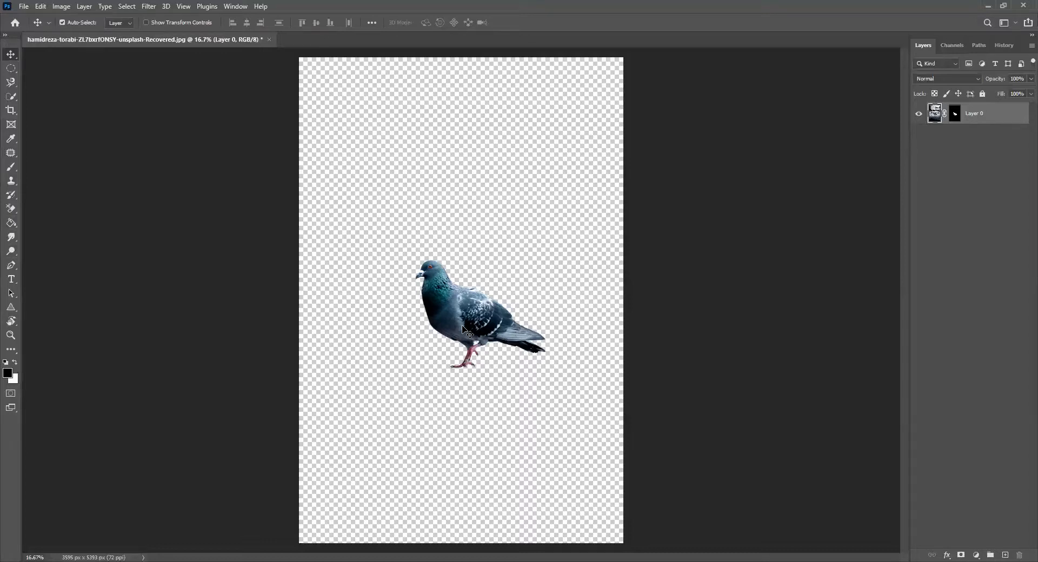
pyautogui.hotkey('ctrl', '+')
pyautogui.hotkey('ctrl', '+')
pyautogui.hotkey('ctrl', '+')
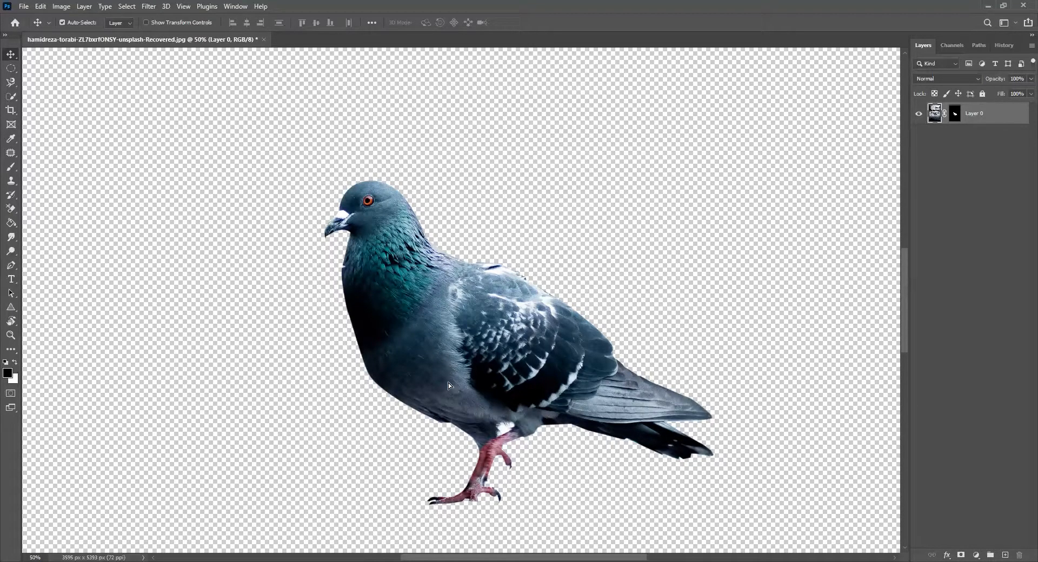
pyautogui.moveTo(449, 383); pyautogui.dragTo(429, 355)
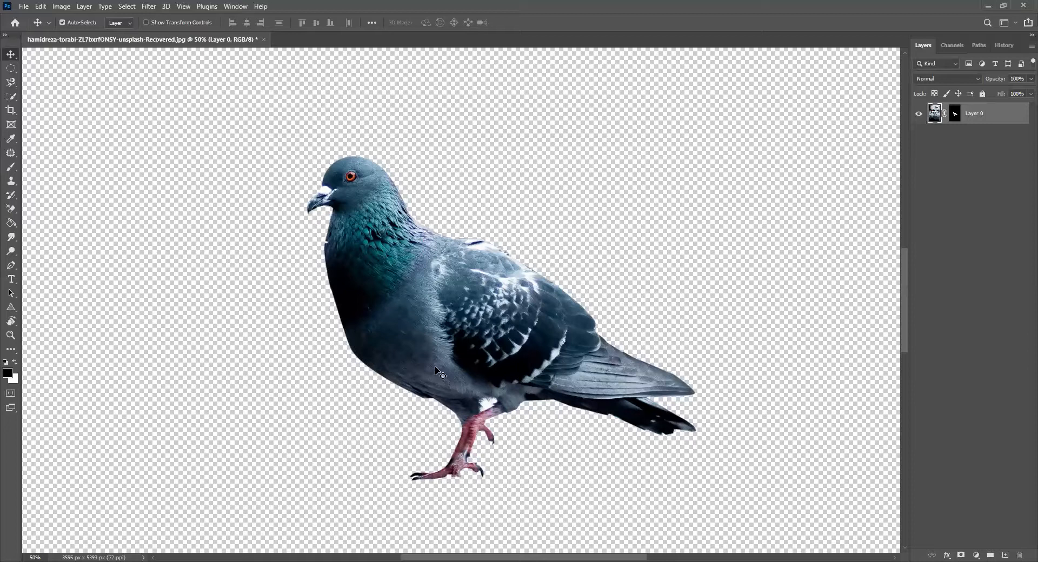
pyautogui.moveTo(491, 403)
pyautogui.mouseDown()
pyautogui.moveTo(454, 362)
pyautogui.moveTo(453, 408)
pyautogui.moveTo(473, 408)
pyautogui.mouseUp()
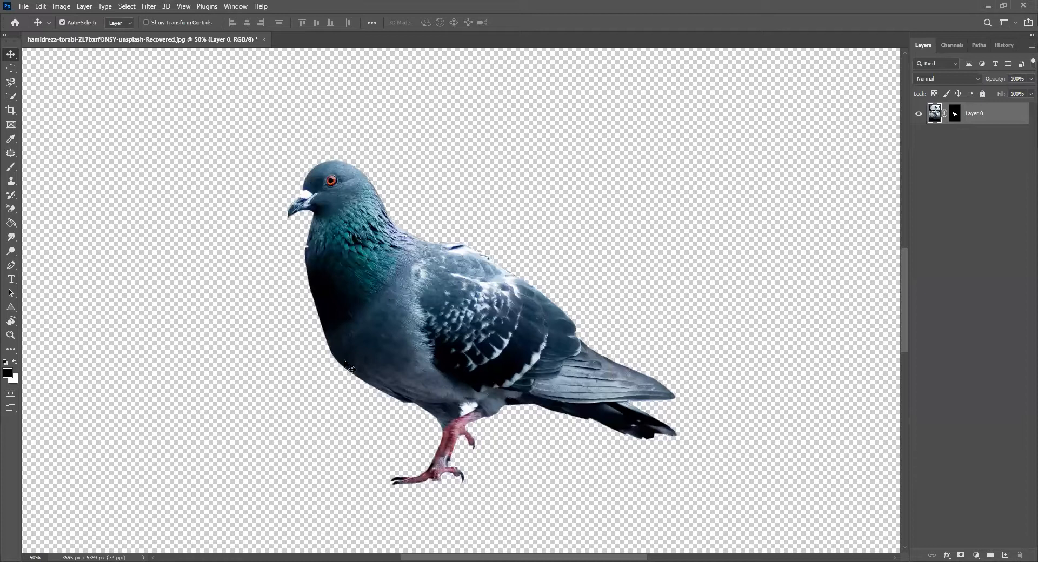